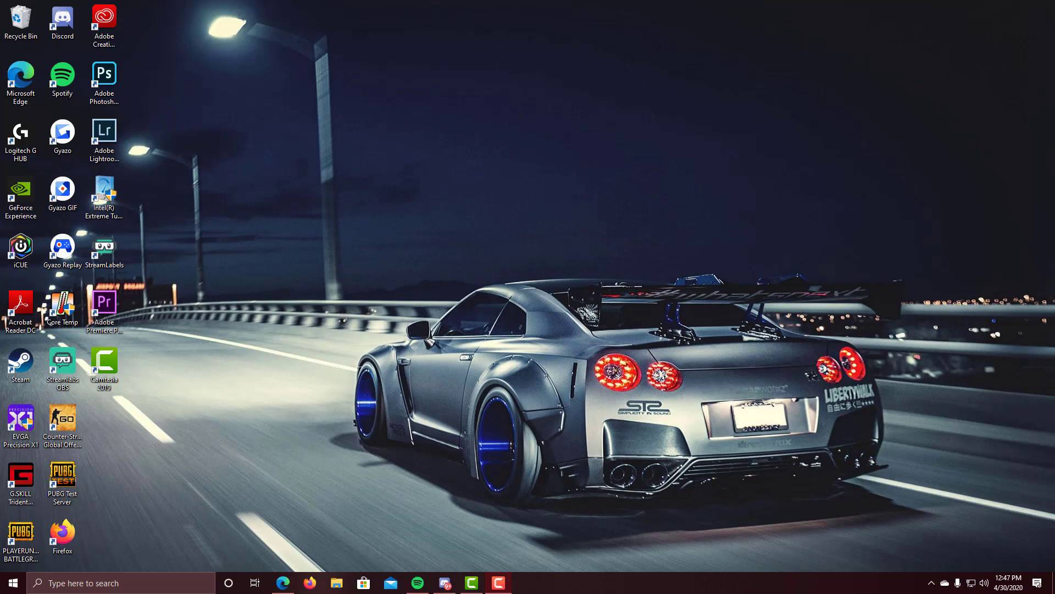
# Step: Log in to Twitch with the account's username and password, then open the Creator Dashboard
pyautogui.click(283, 582)
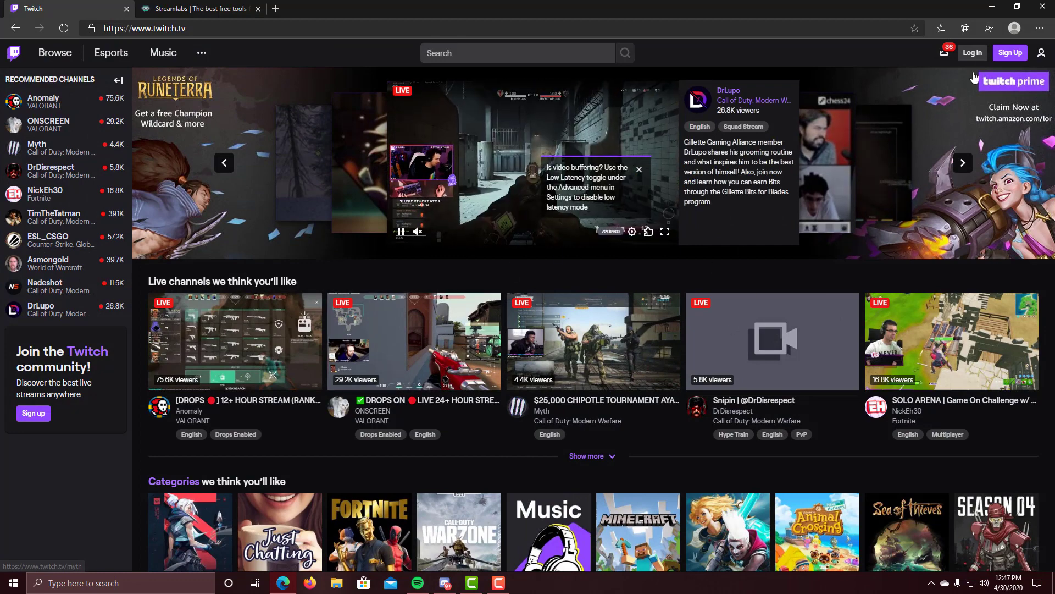
pyautogui.click(971, 54)
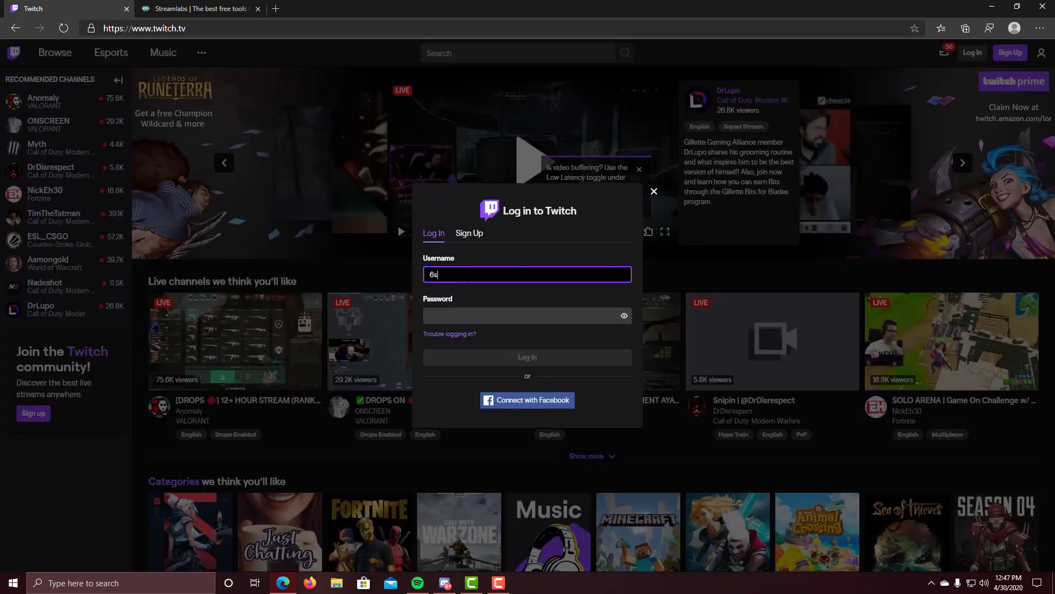
pyautogui.write('6speedsgf')
pyautogui.press('Tab')
pyautogui.write('6••')
pyautogui.press('BackSpace')
pyautogui.press('BackSpace')
pyautogui.press('BackSpace')
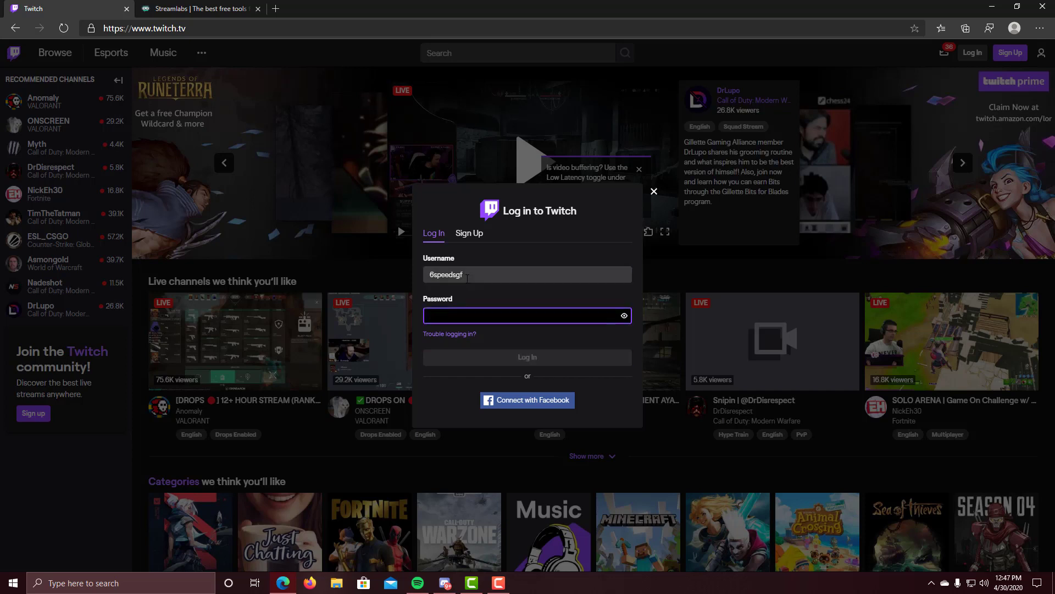
pyautogui.write('••')
pyautogui.press('Return')
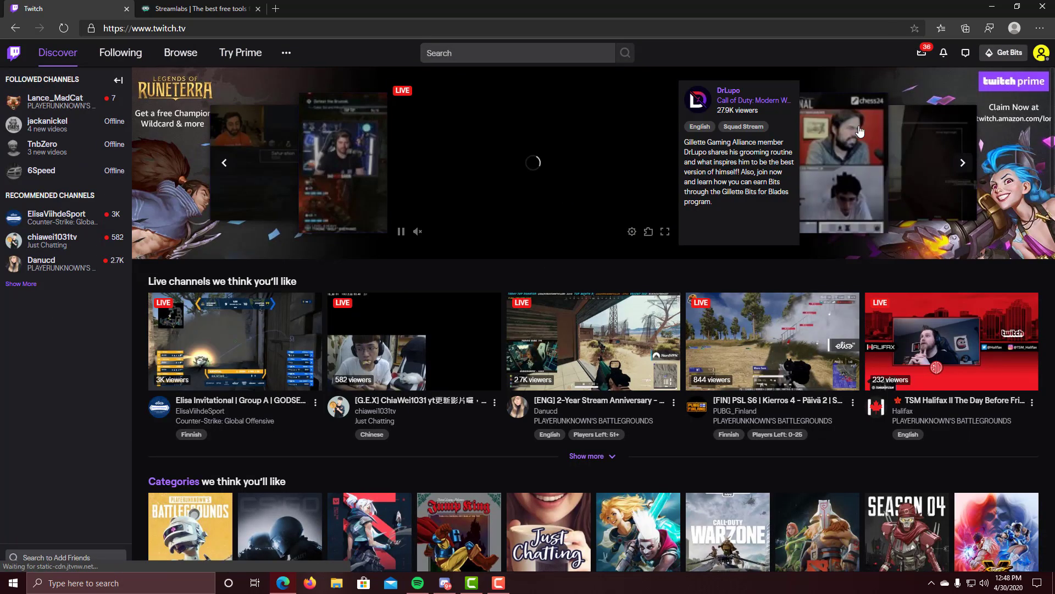
pyautogui.click(1042, 55)
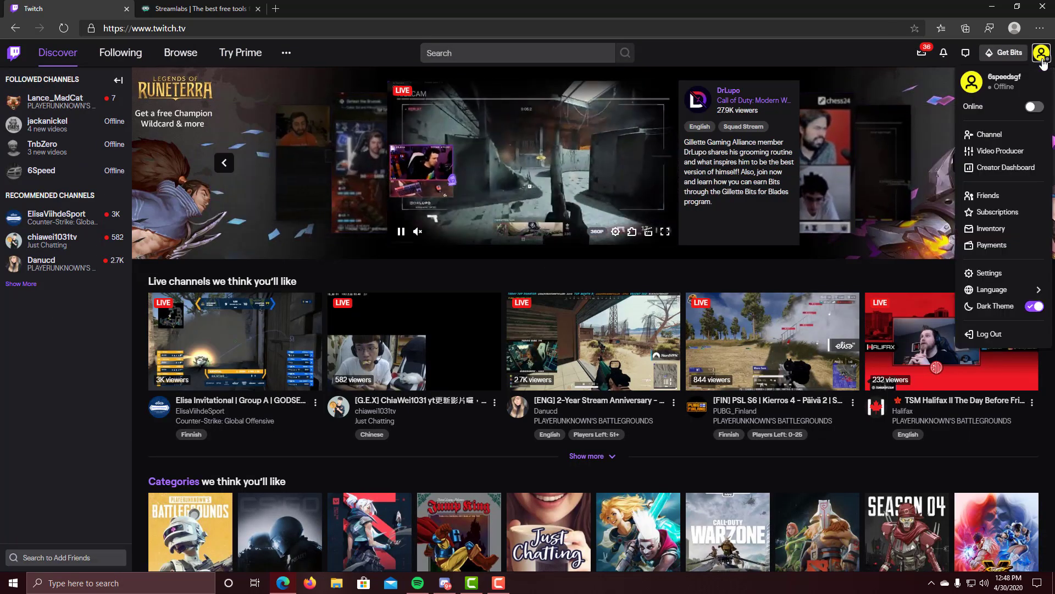
pyautogui.click(999, 167)
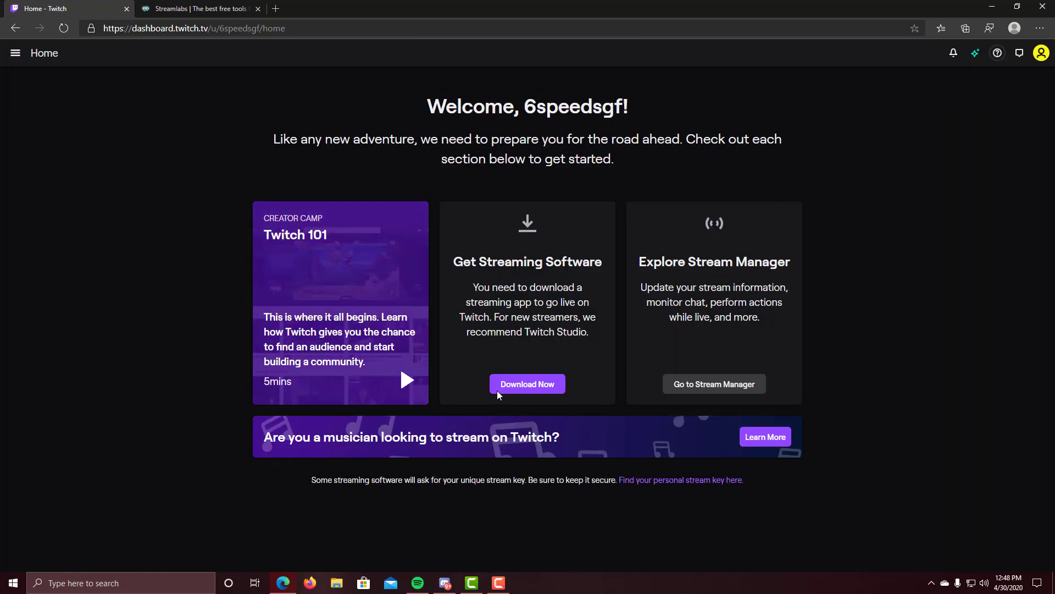
# Step: Open Twitch's Preferences > Channel page showing the stream key, then go to the Streamlabs tab
pyautogui.click(20, 58)
pyautogui.click(63, 198)
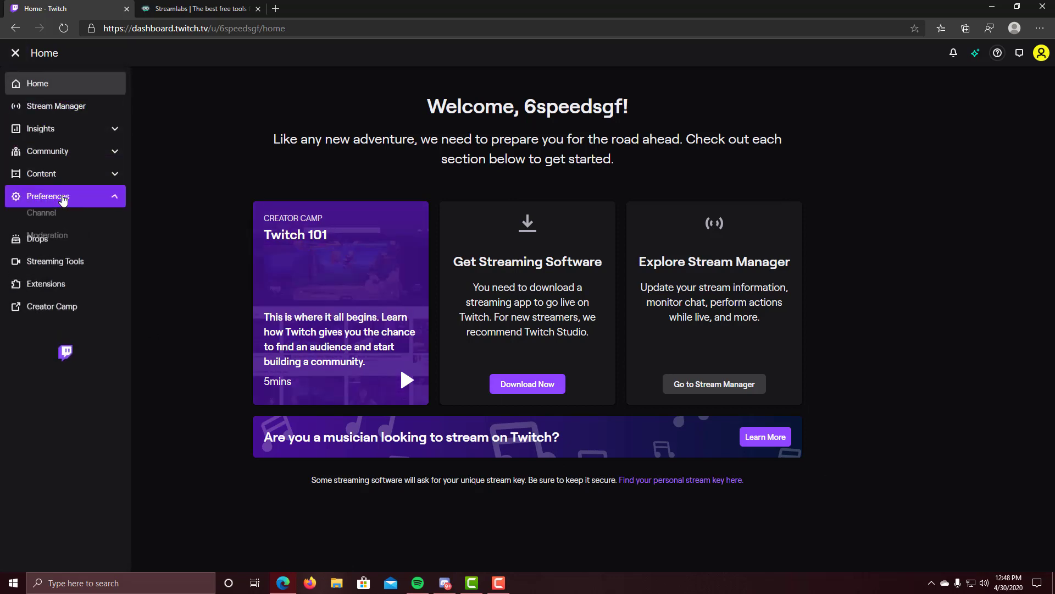
pyautogui.click(57, 220)
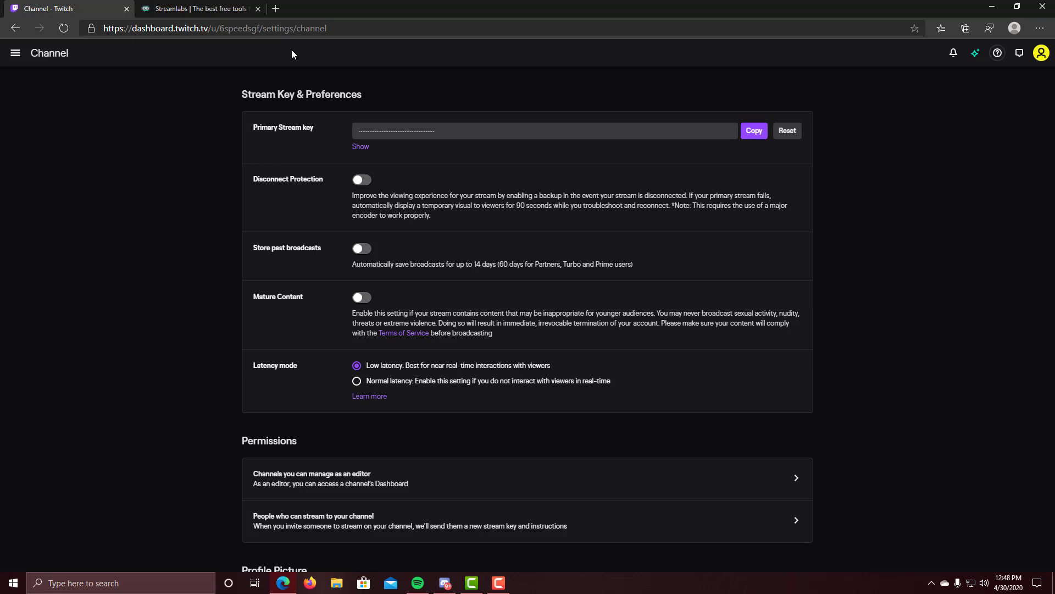
pyautogui.click(184, 11)
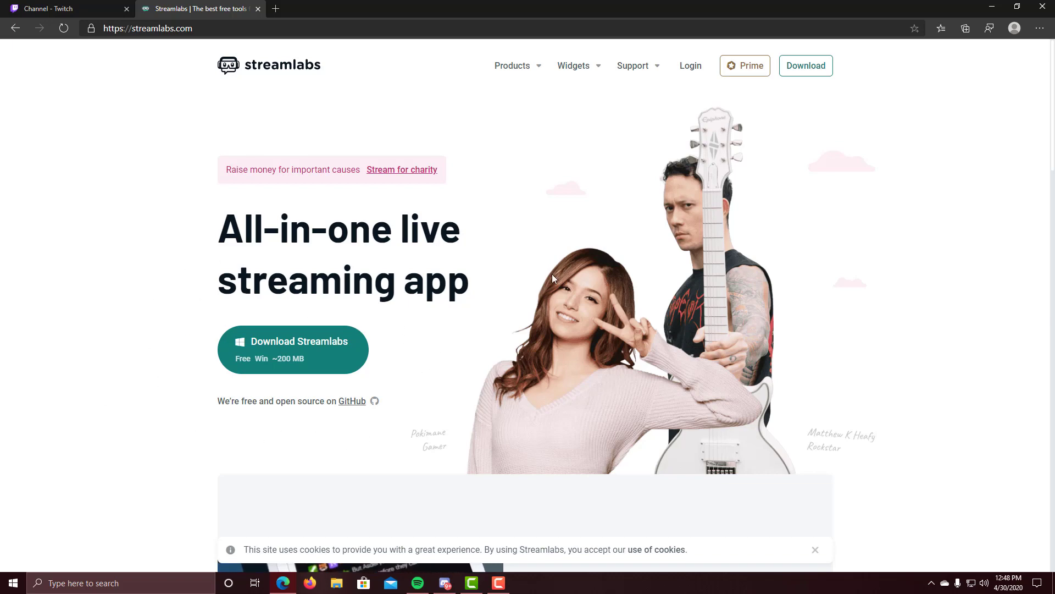
# Step: Log in to Streamlabs with Twitch and minimize the browser to reveal the desktop
pyautogui.click(690, 69)
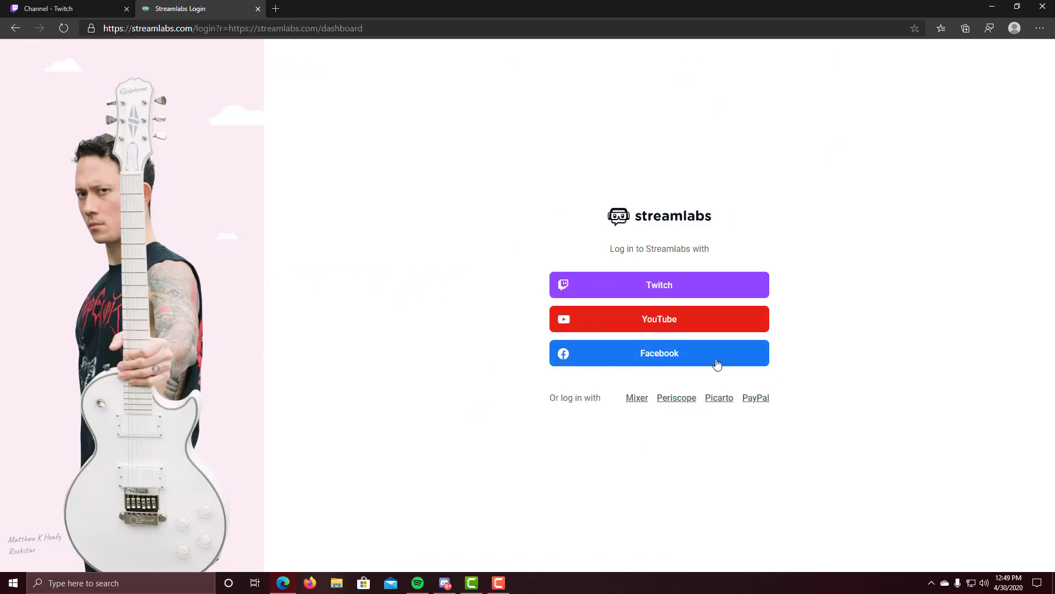
pyautogui.click(673, 290)
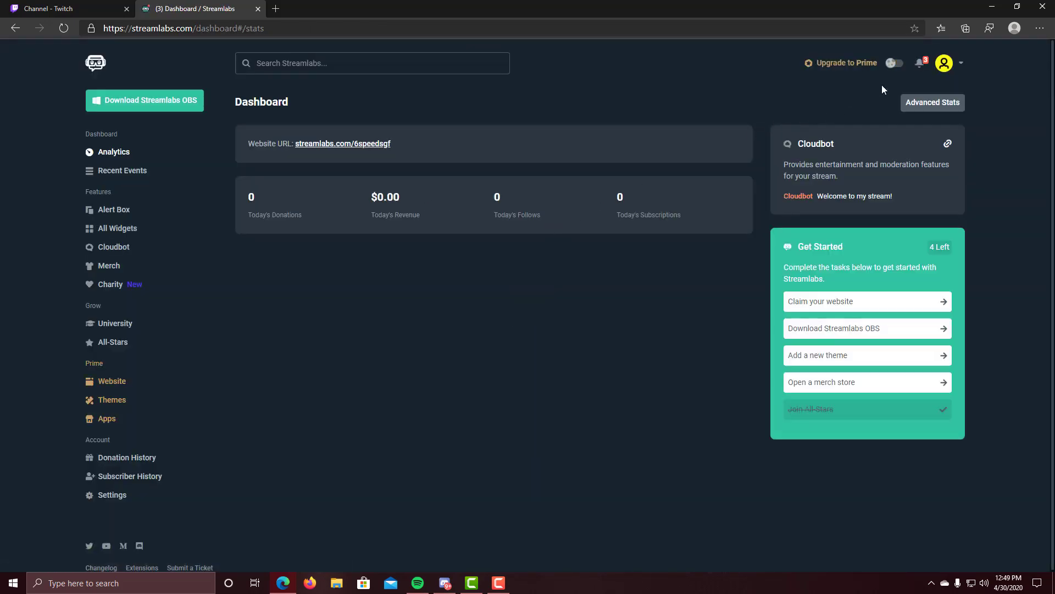
pyautogui.click(992, 6)
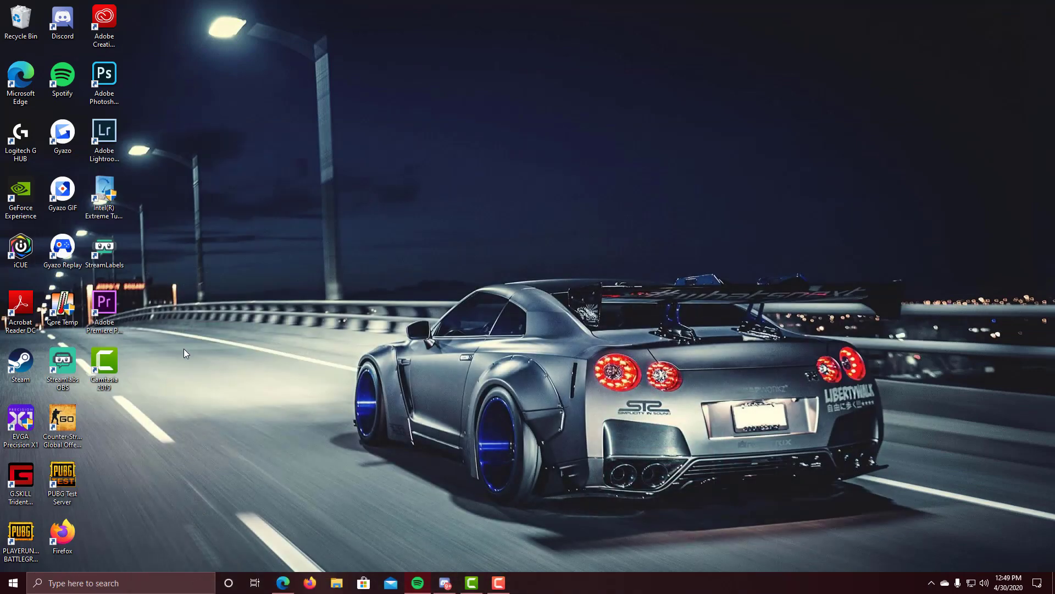
# Step: Run the Streamlabs OBS desktop shortcut as administrator
pyautogui.rightClick(77, 363)
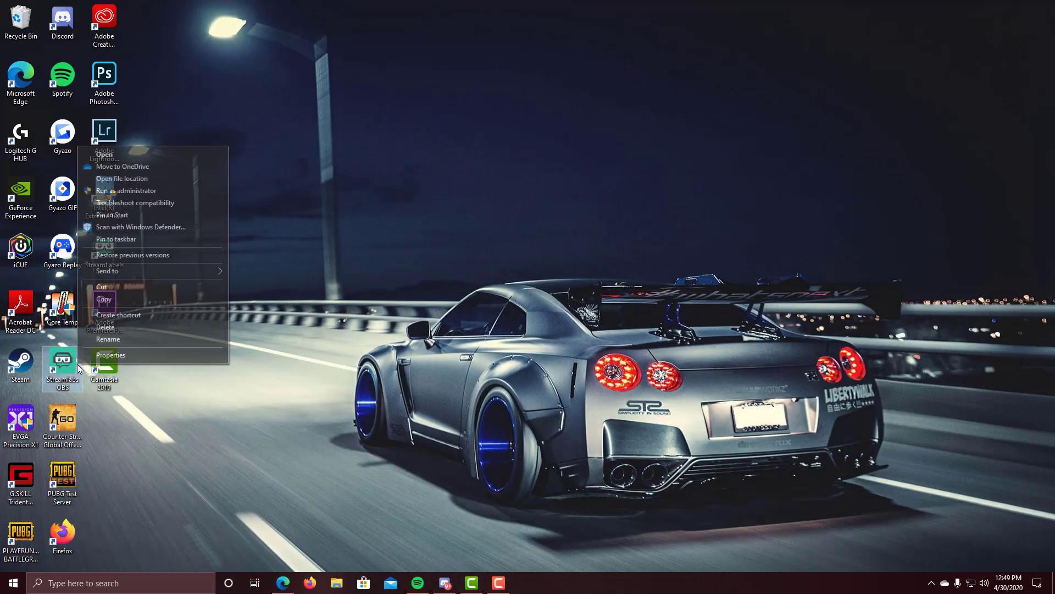
pyautogui.click(130, 191)
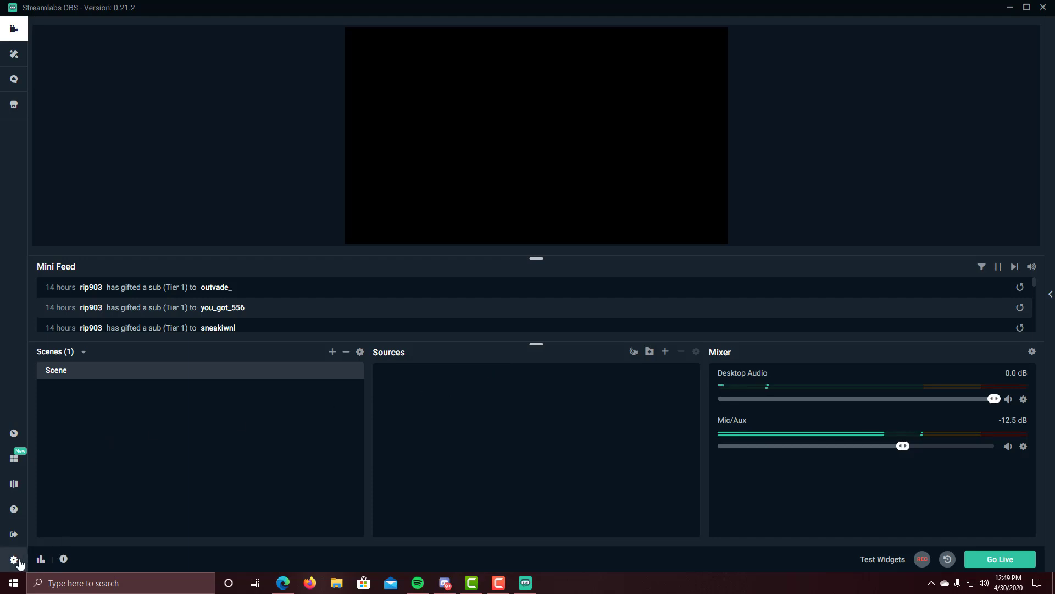
pyautogui.click(16, 561)
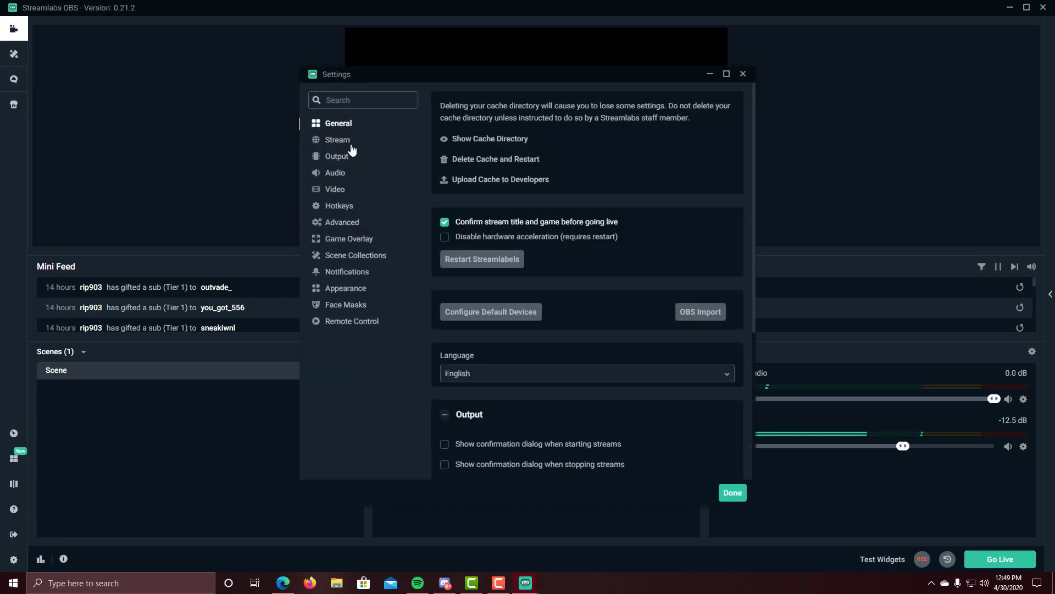
pyautogui.click(343, 141)
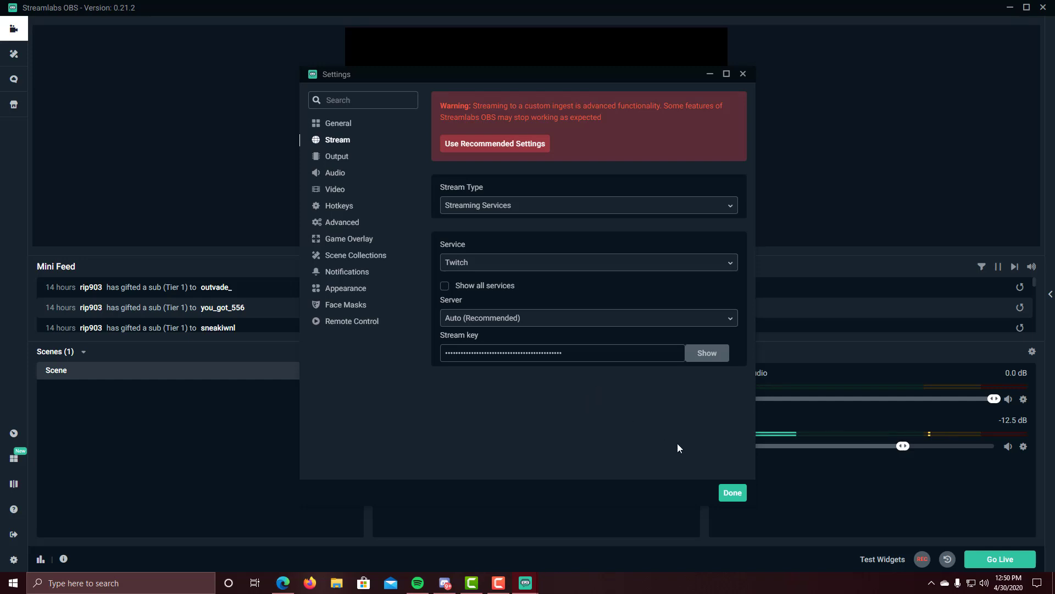
pyautogui.click(733, 492)
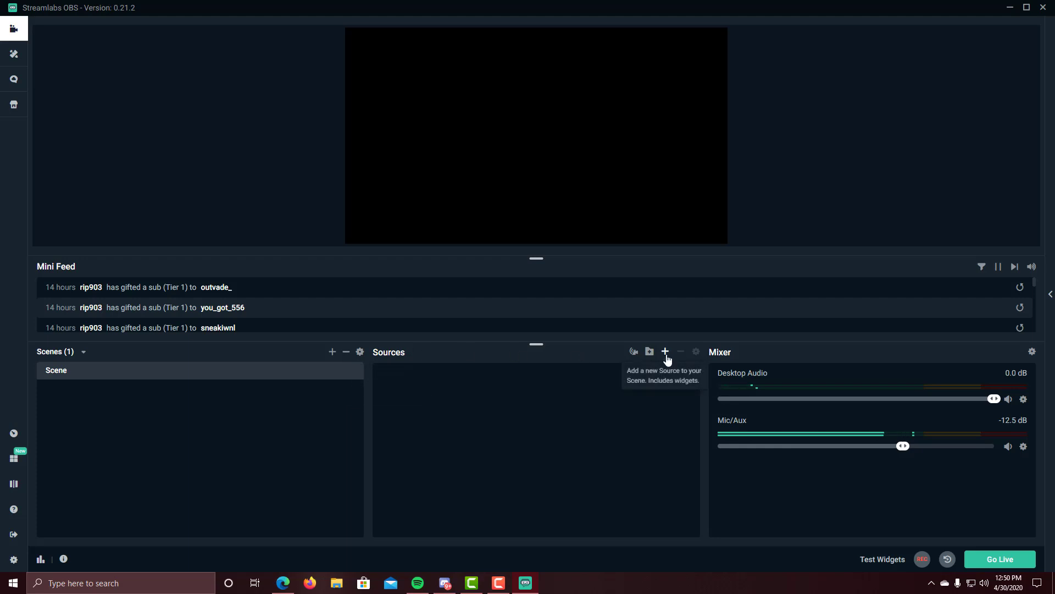
# Step: Add a Game Capture source in 'Capture specific window' mode targeting the Spotify window
pyautogui.click(665, 352)
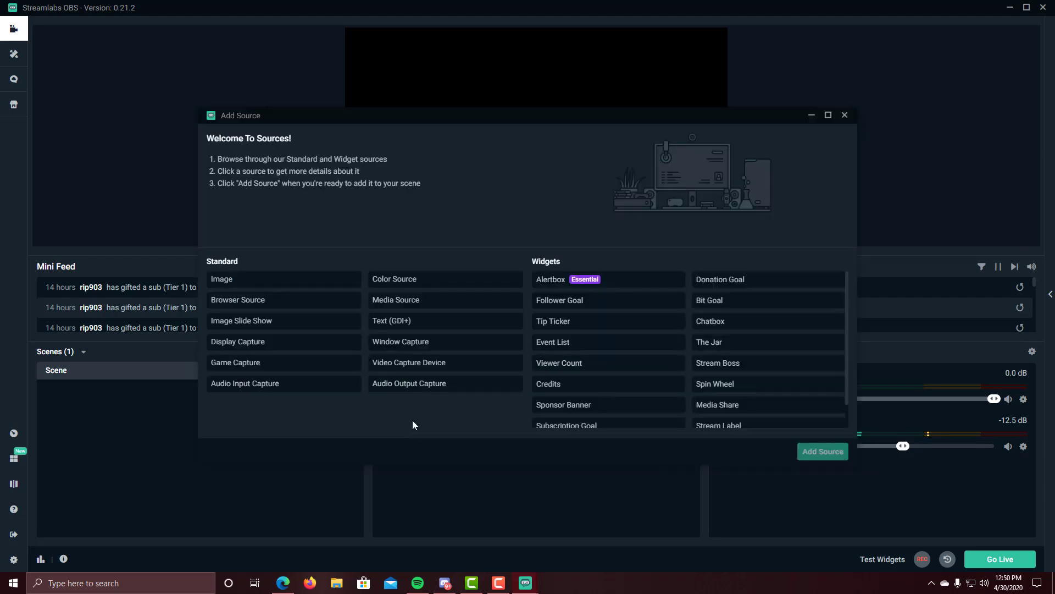
pyautogui.click(328, 368)
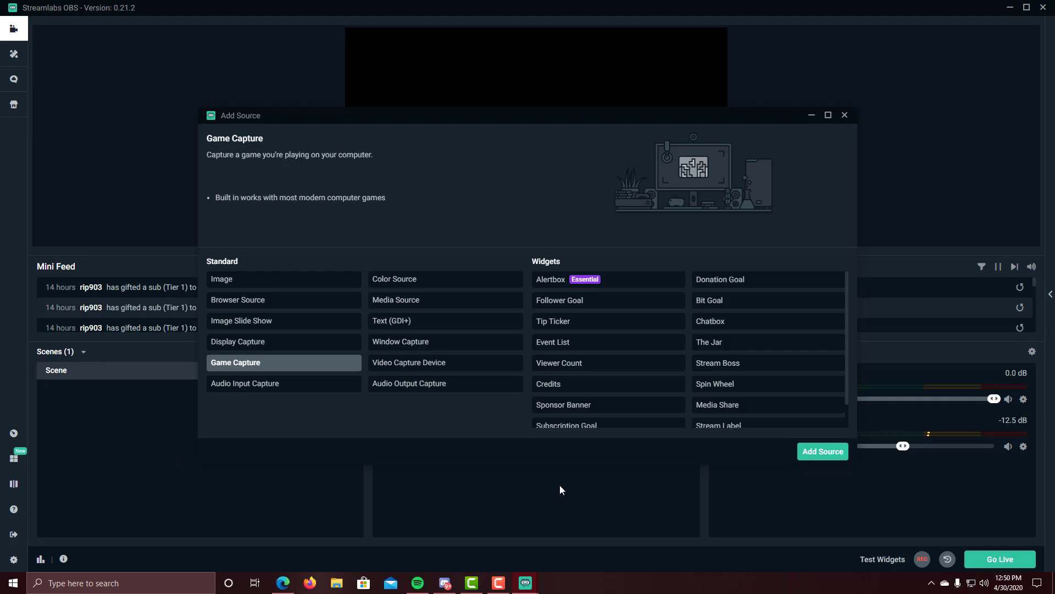
pyautogui.click(813, 455)
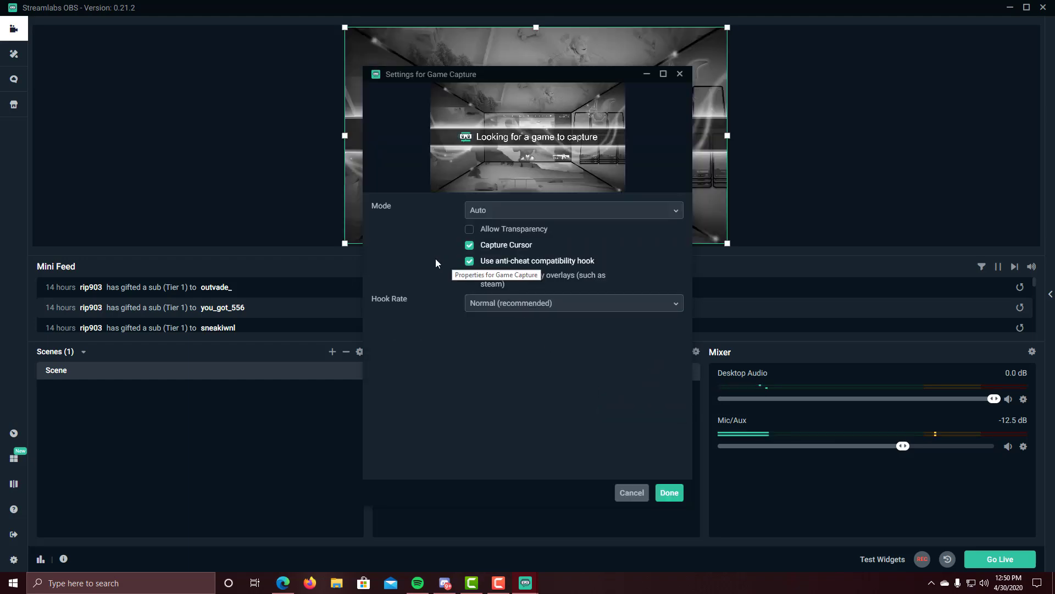
pyautogui.click(536, 211)
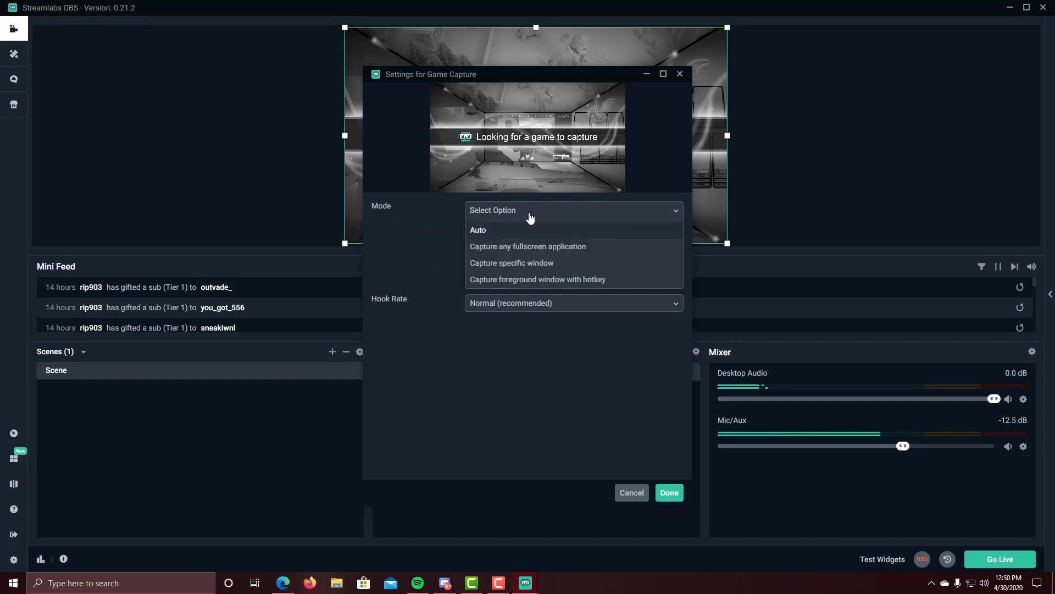
pyautogui.click(513, 264)
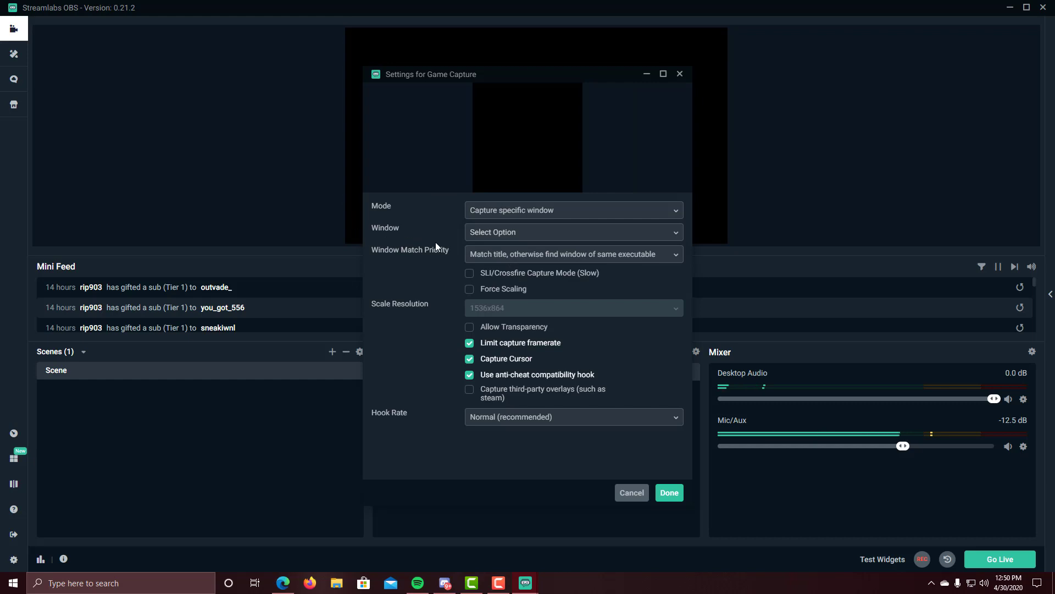
pyautogui.click(471, 233)
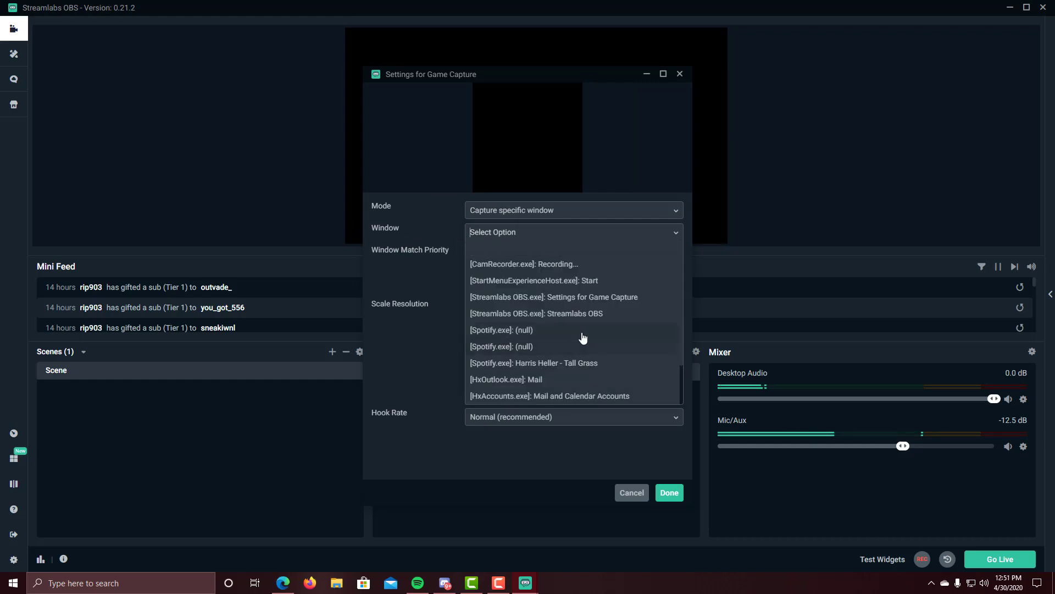
pyautogui.click(572, 362)
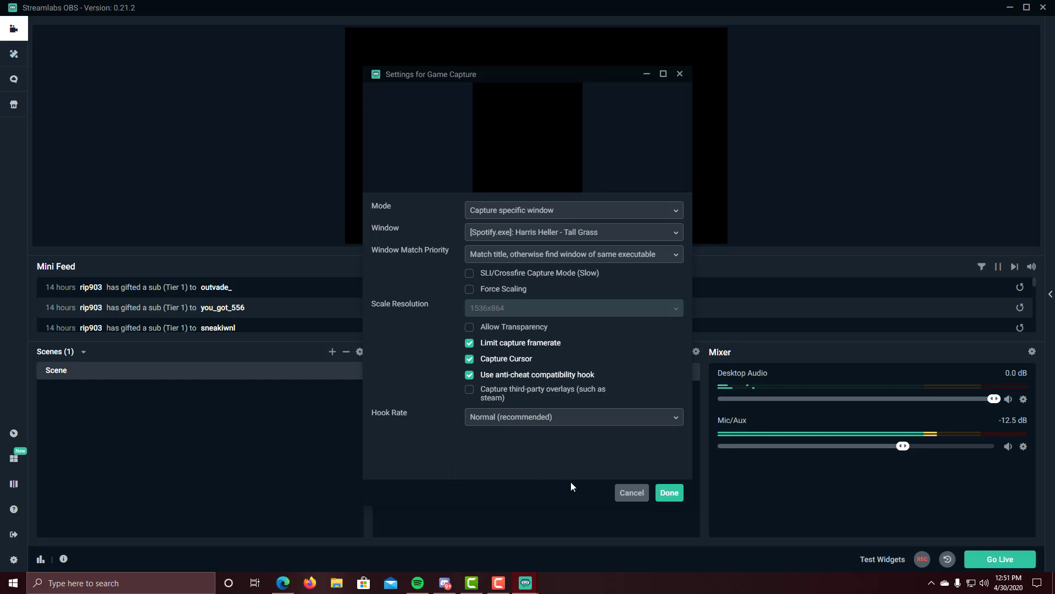
pyautogui.click(669, 493)
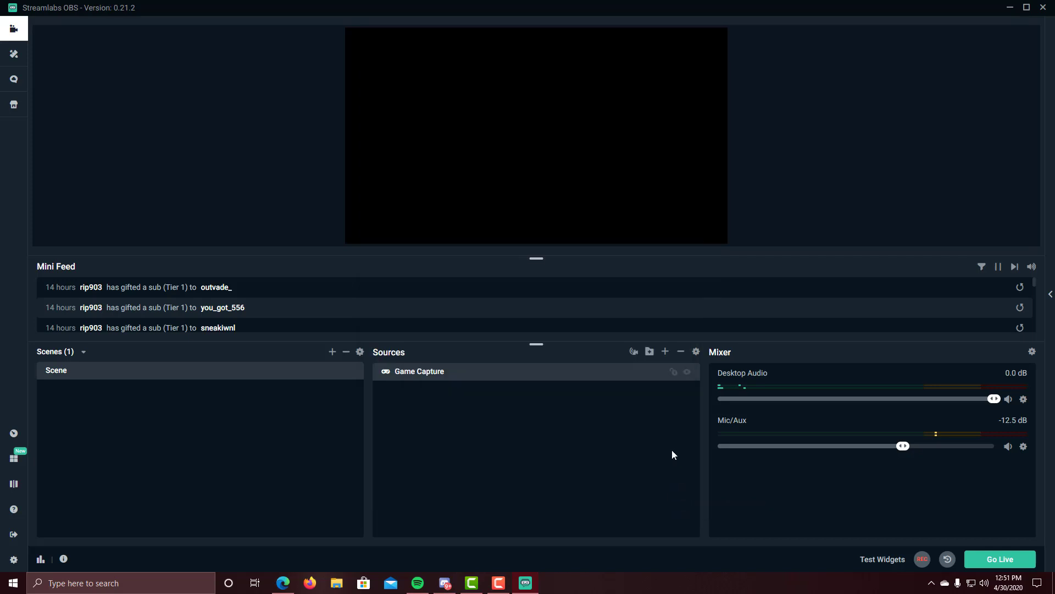
# Step: Add an Audio Input Capture source using the Yeti Stereo Microphone, muted in the mixer
pyautogui.click(666, 351)
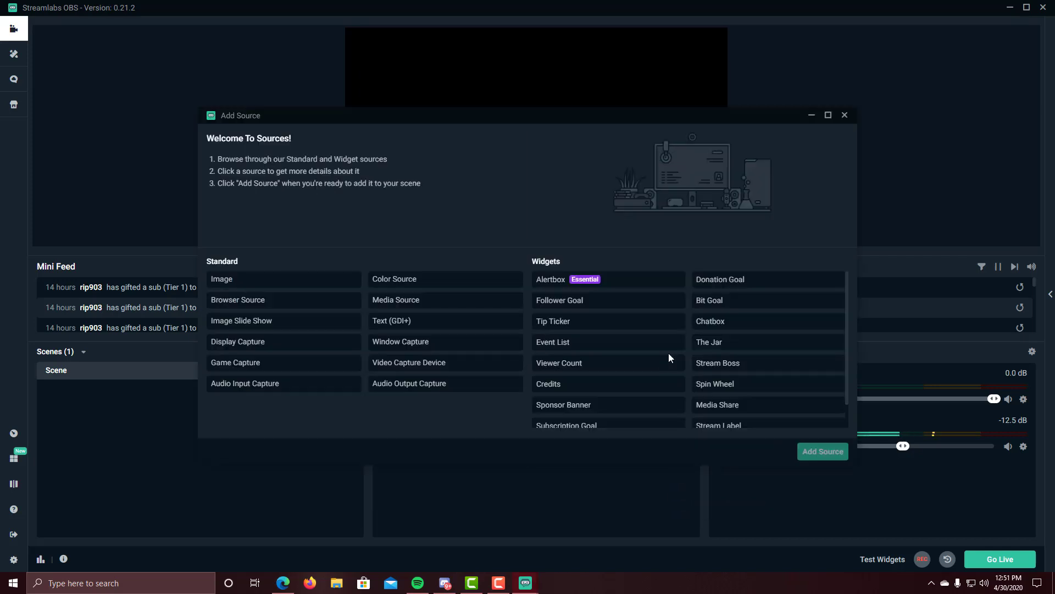
pyautogui.click(241, 387)
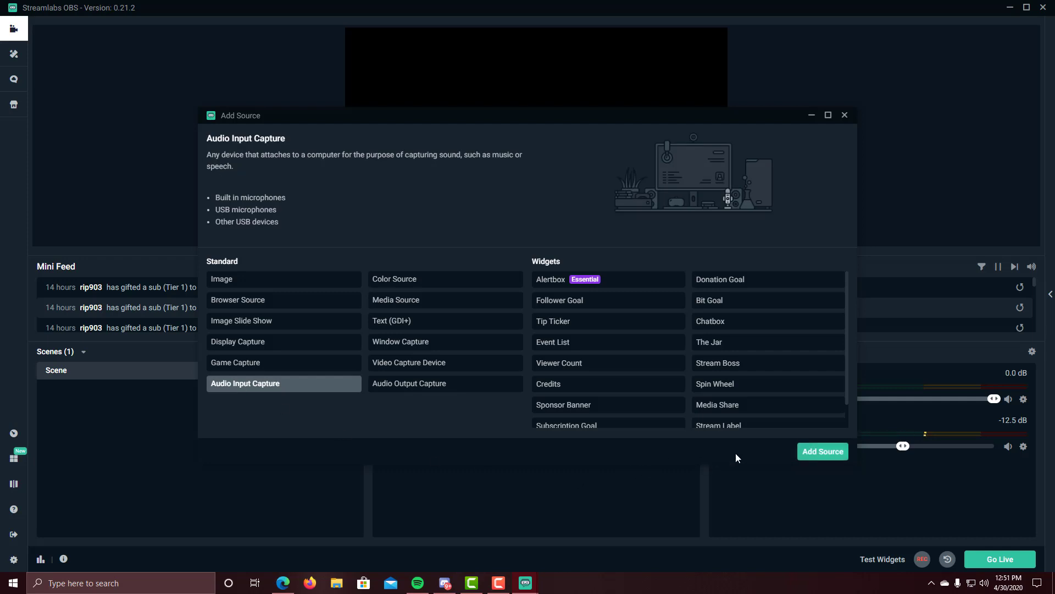
pyautogui.click(805, 457)
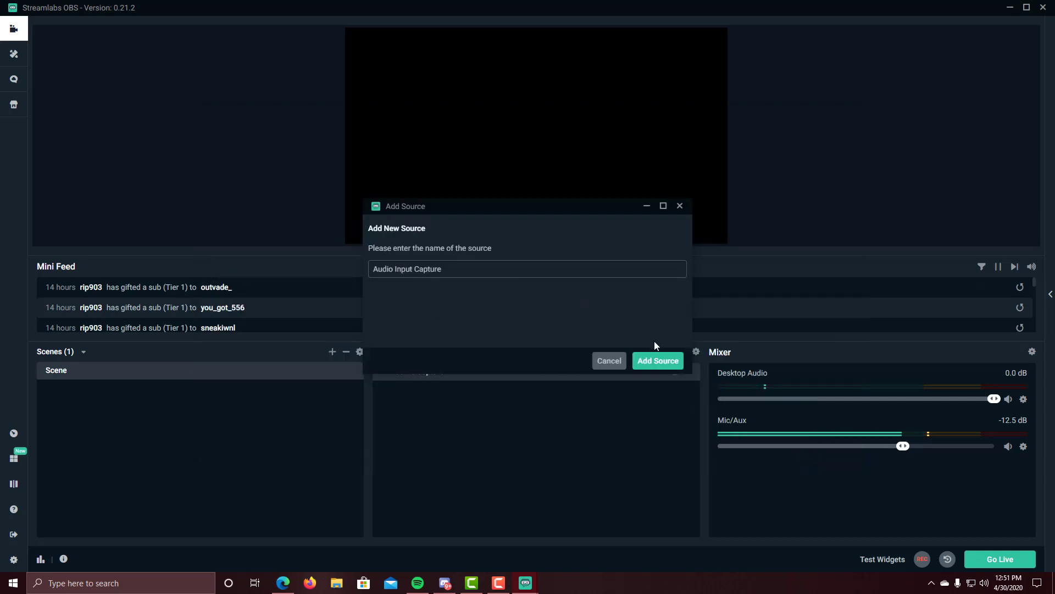
pyautogui.click(655, 360)
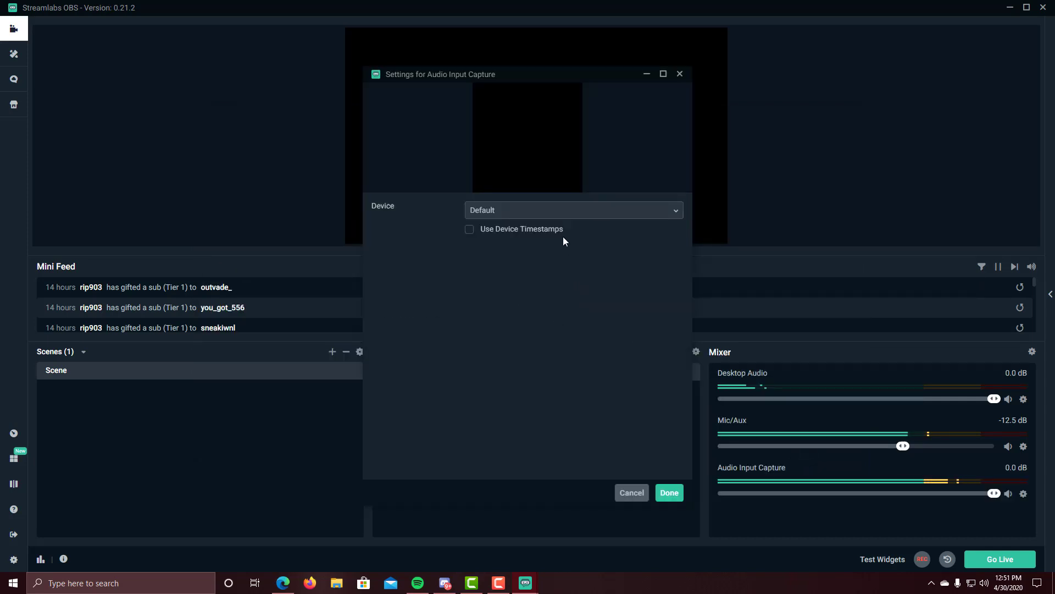
pyautogui.click(601, 209)
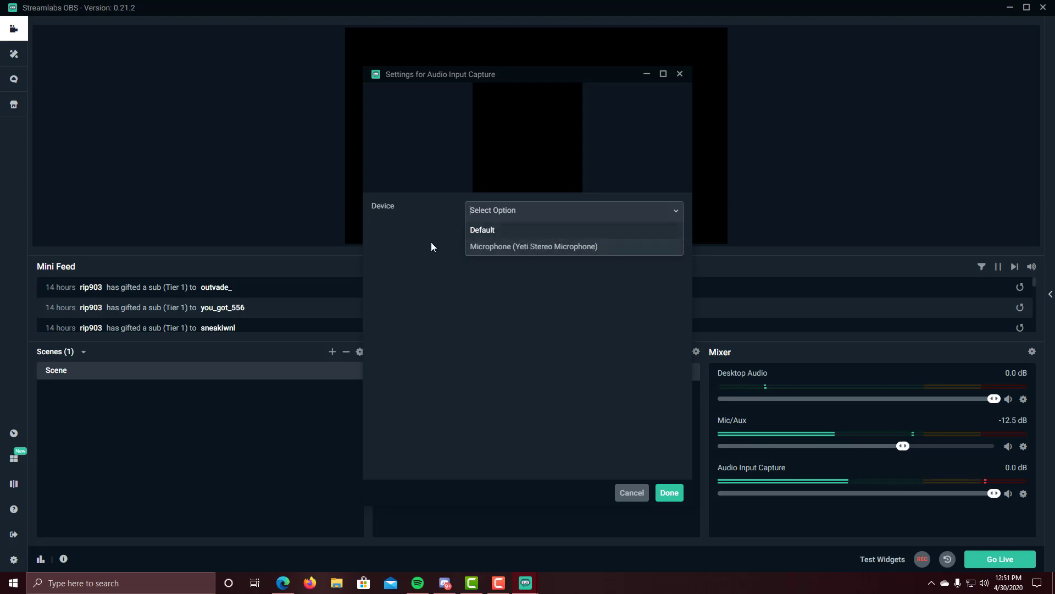
pyautogui.click(497, 251)
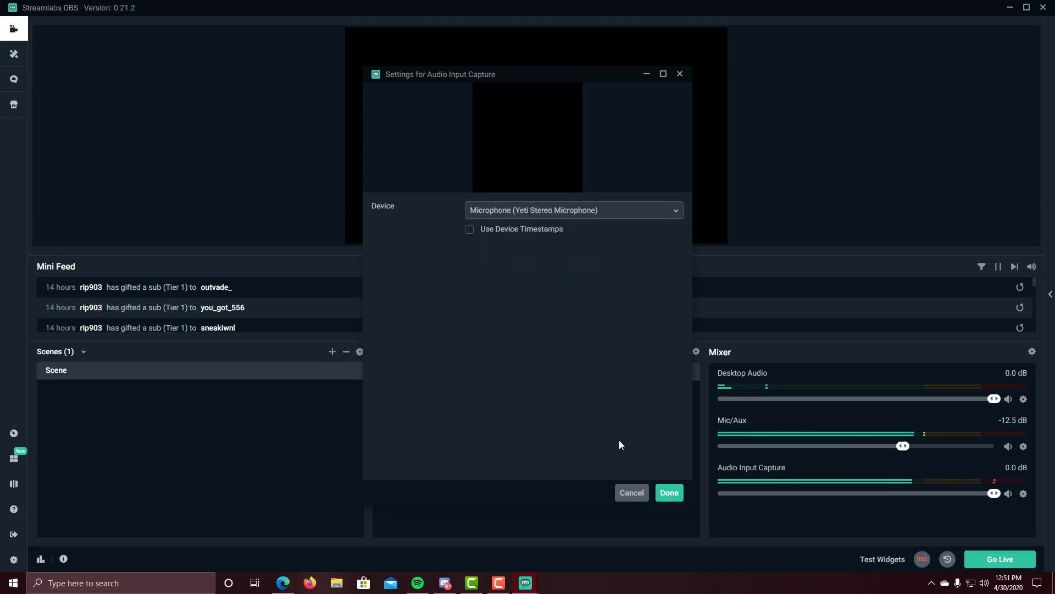
pyautogui.click(669, 493)
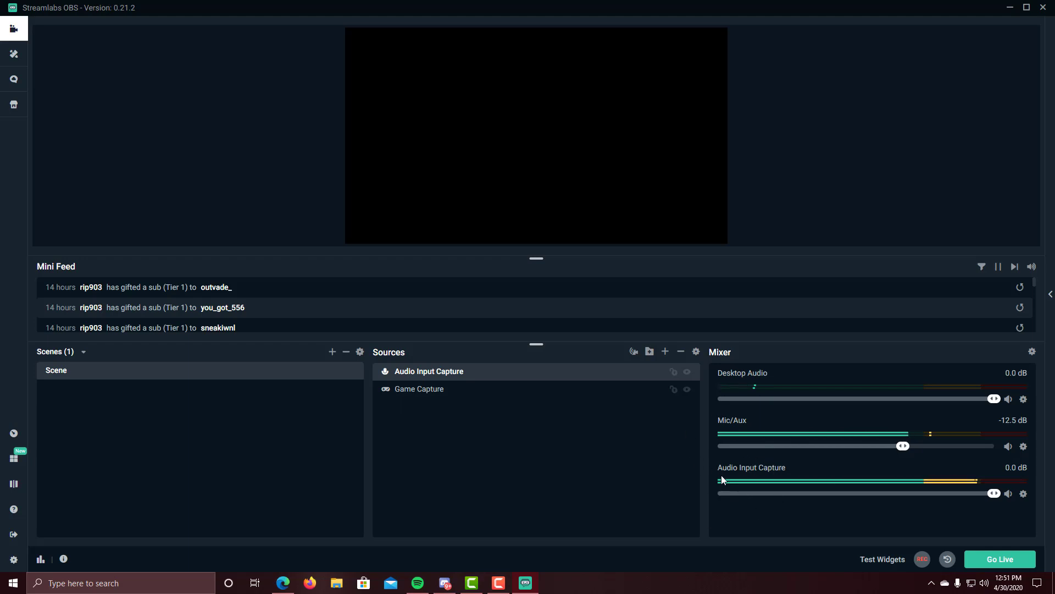
pyautogui.click(1009, 495)
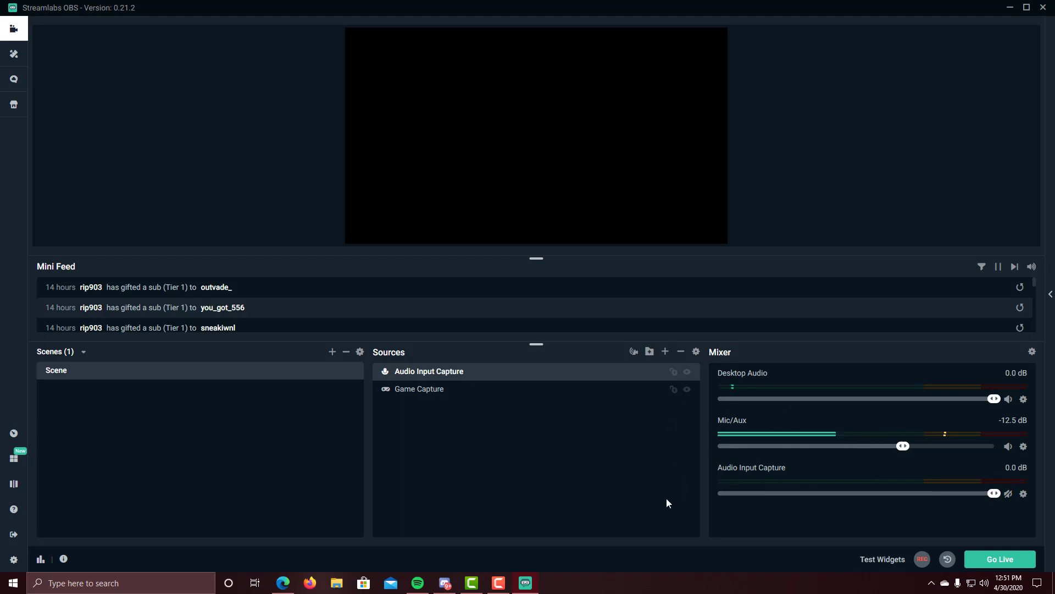
# Step: Add a Video Capture Device source with custom resolution 1920x1080
pyautogui.click(665, 351)
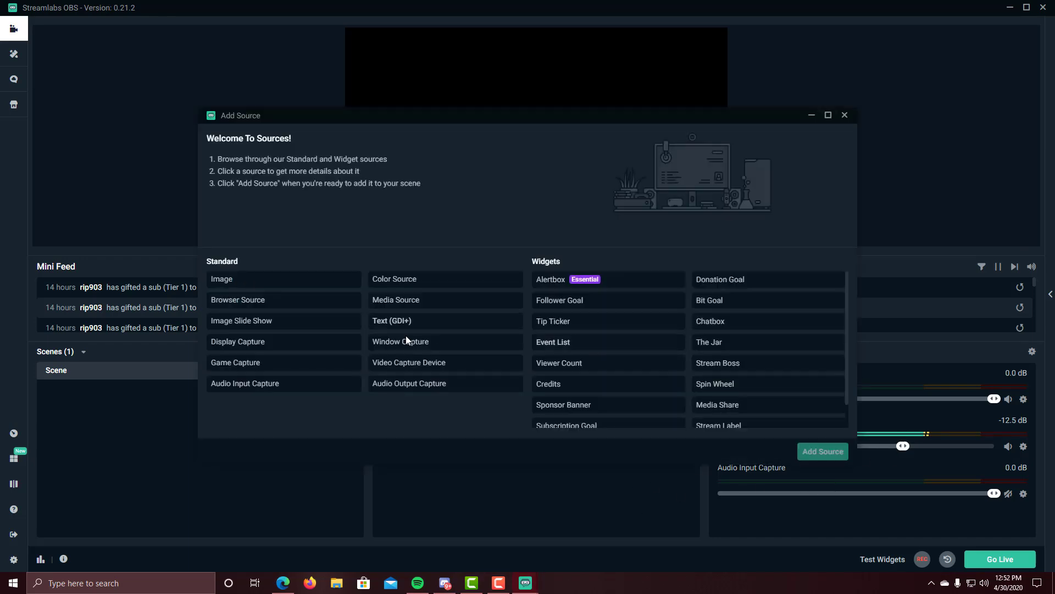
pyautogui.click(449, 364)
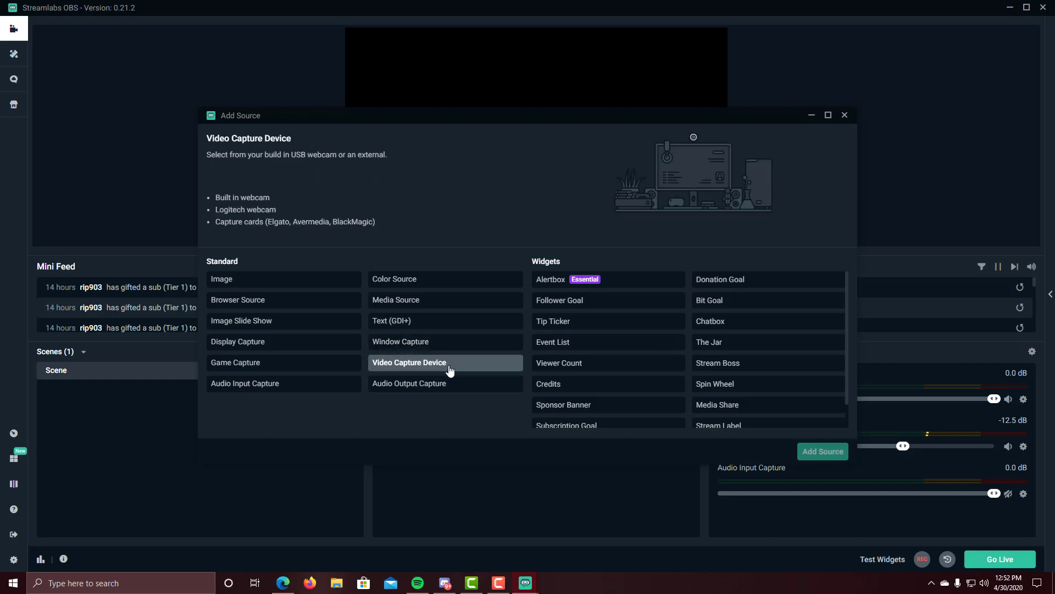
pyautogui.click(808, 451)
pyautogui.click(657, 361)
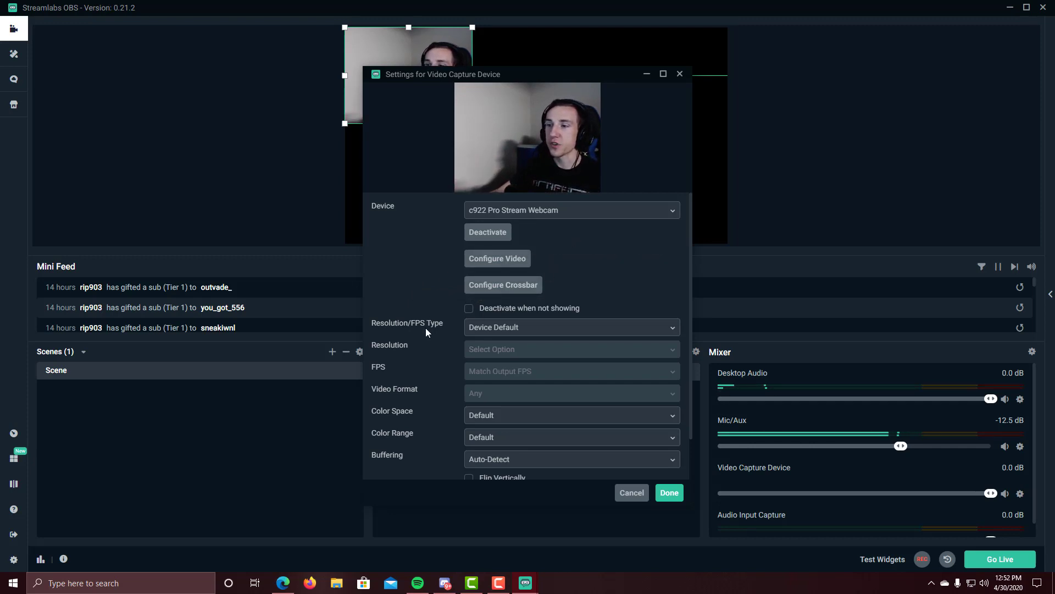
pyautogui.click(495, 328)
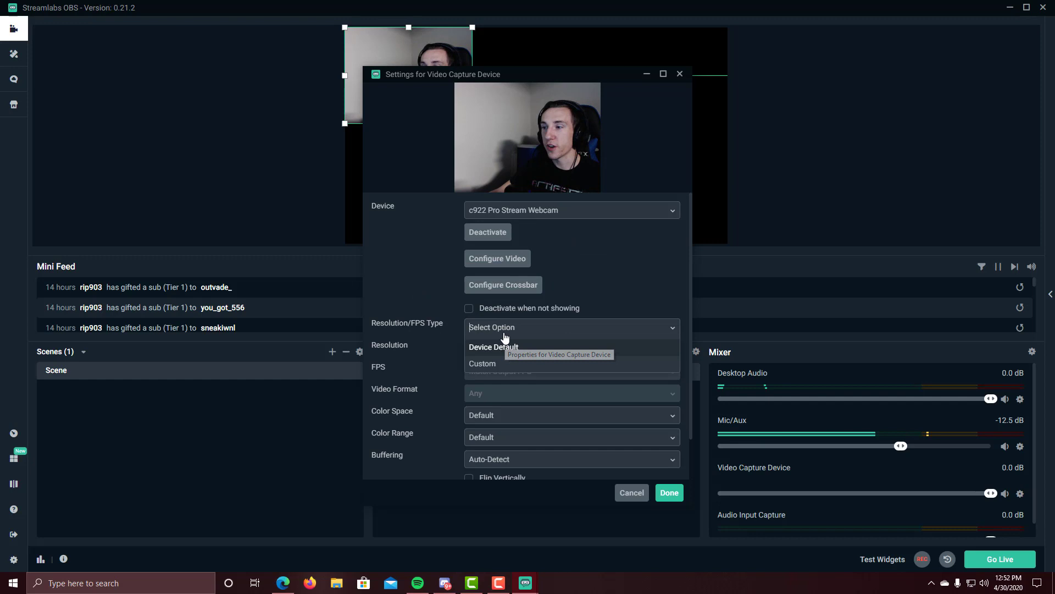
pyautogui.click(489, 365)
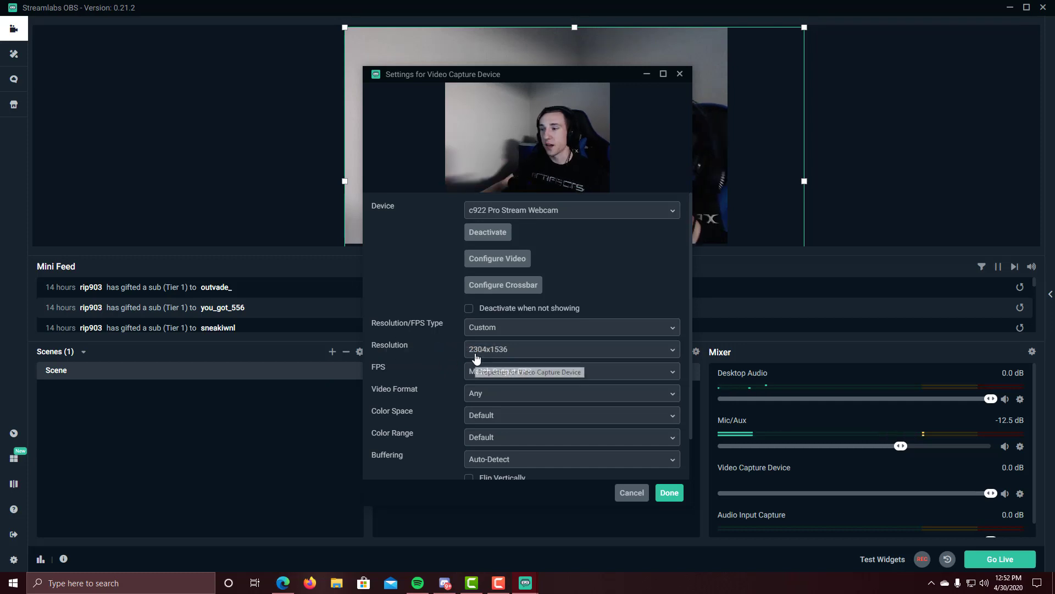
pyautogui.click(476, 355)
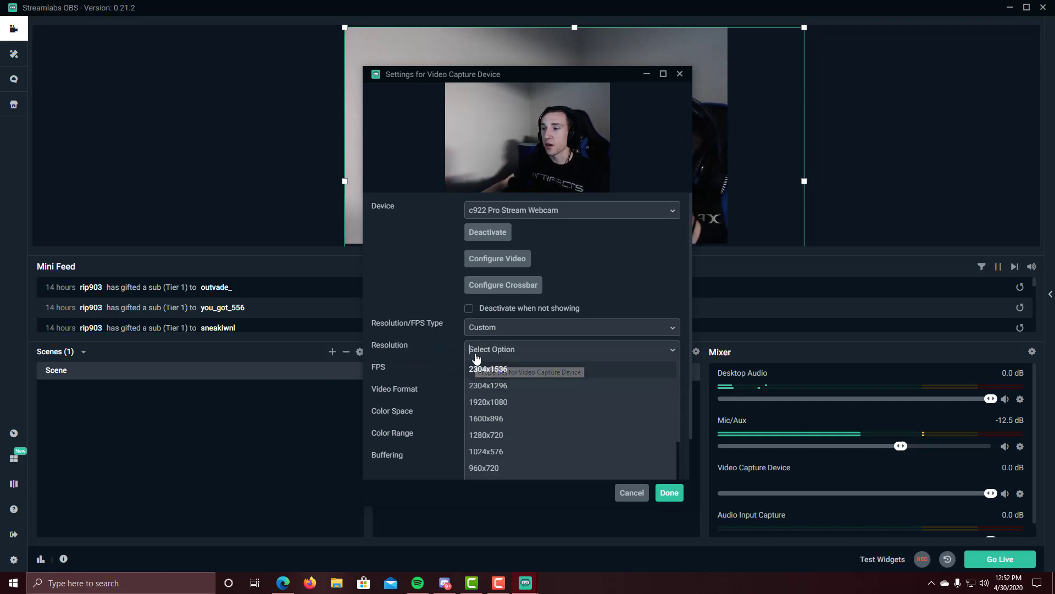
pyautogui.click(495, 406)
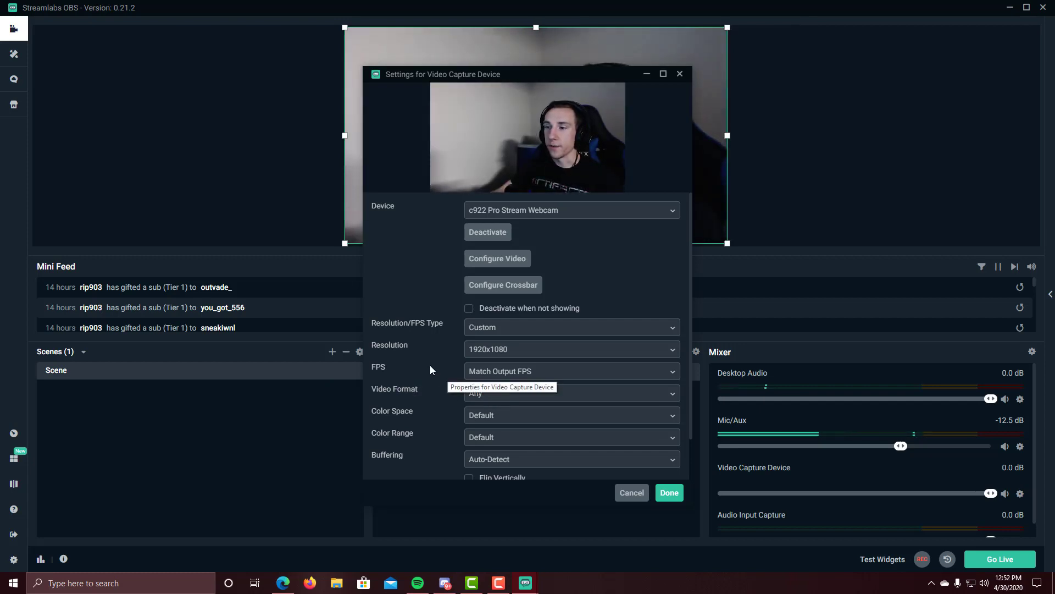
# Step: Set the webcam to Highest FPS, MJPEG format, 601 colour space and Full colour range
pyautogui.click(483, 371)
pyautogui.click(483, 406)
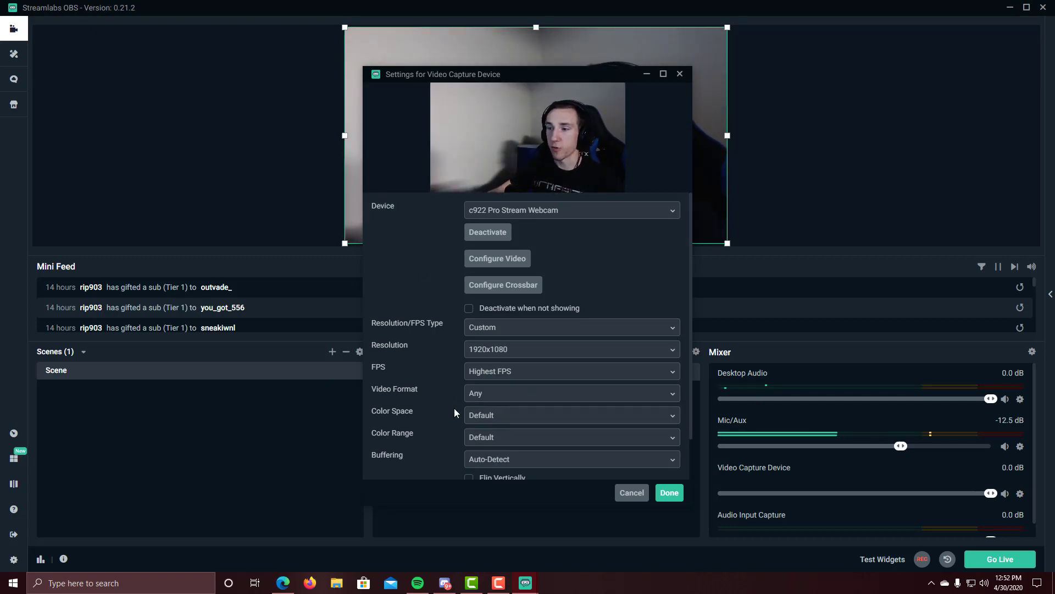
pyautogui.click(498, 394)
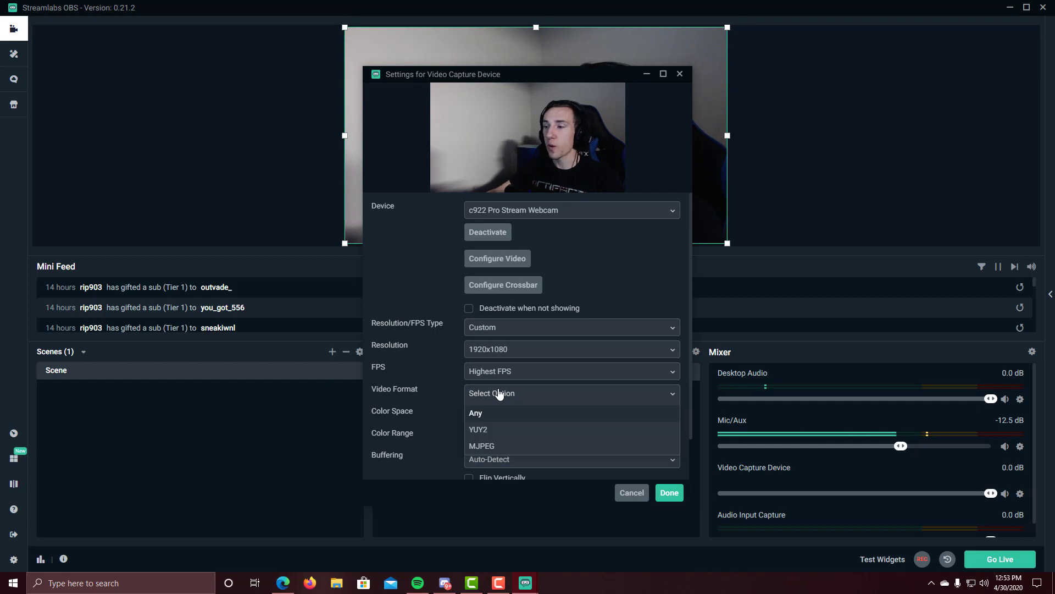
pyautogui.click(482, 446)
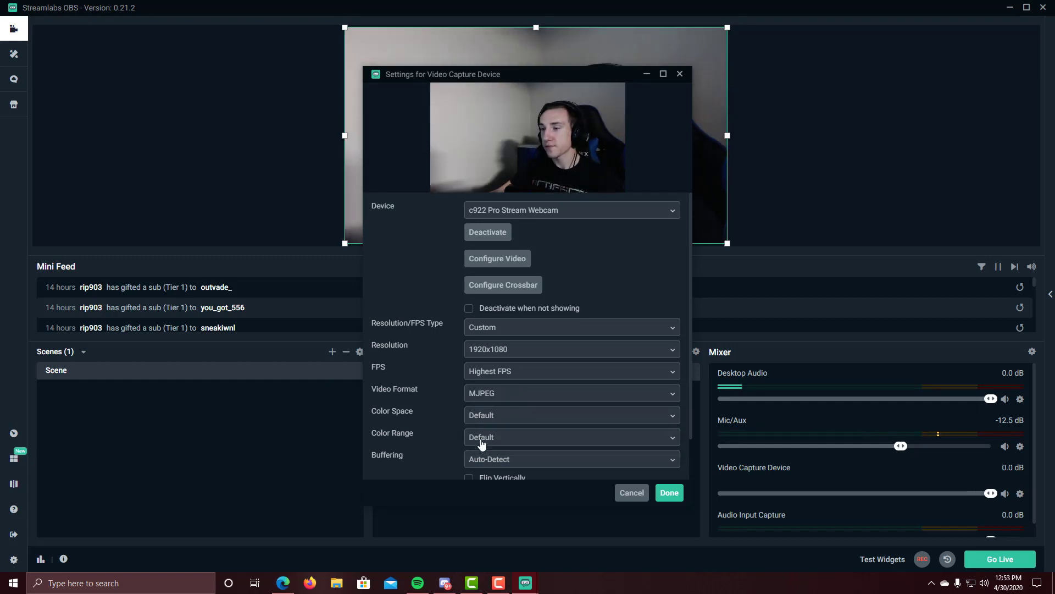
pyautogui.click(485, 420)
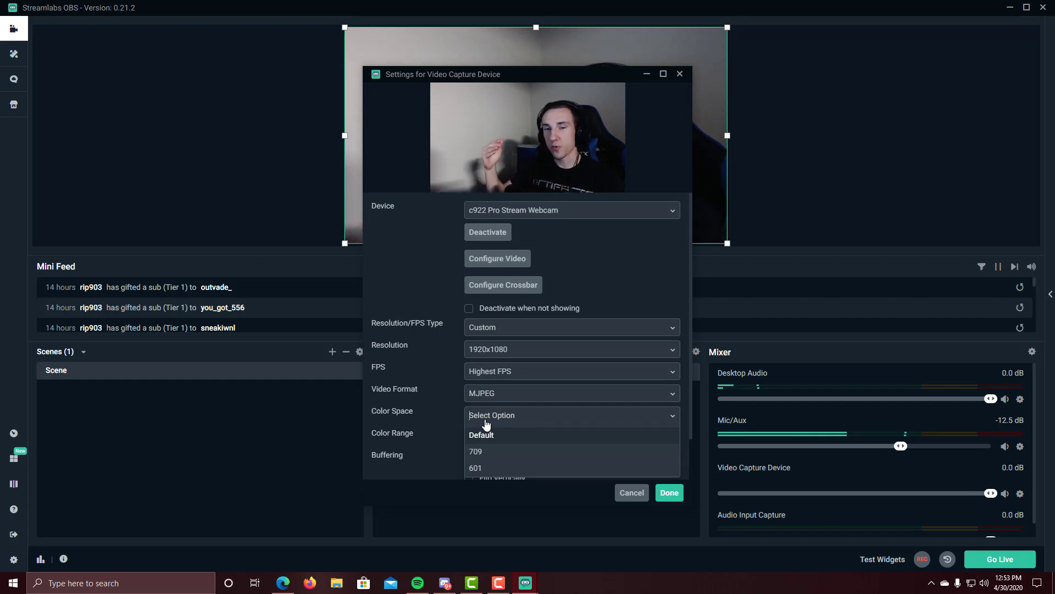
pyautogui.click(504, 468)
pyautogui.scroll(-1, 441, 387)
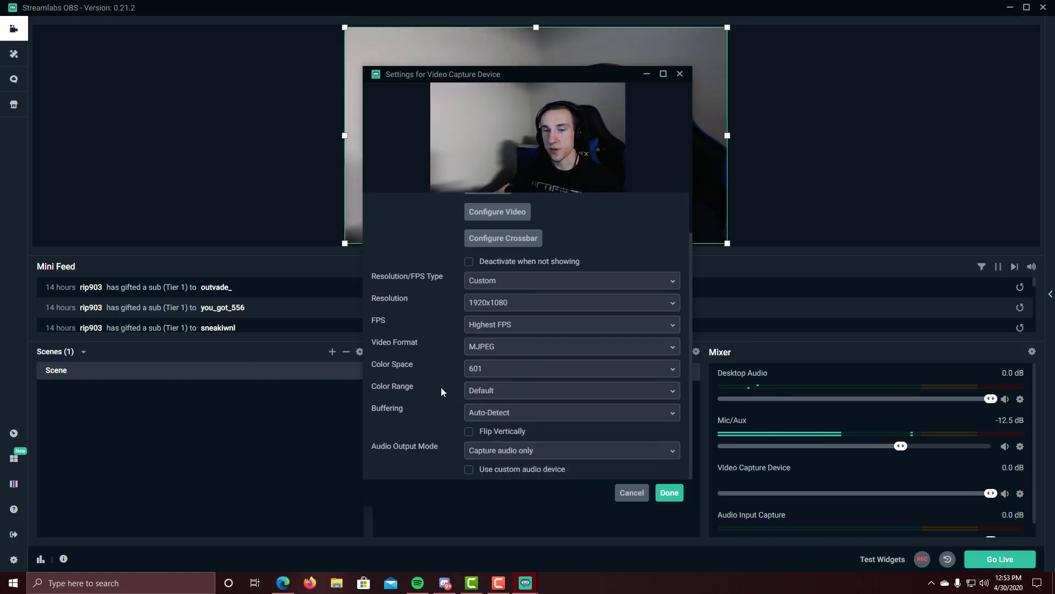
pyautogui.click(484, 392)
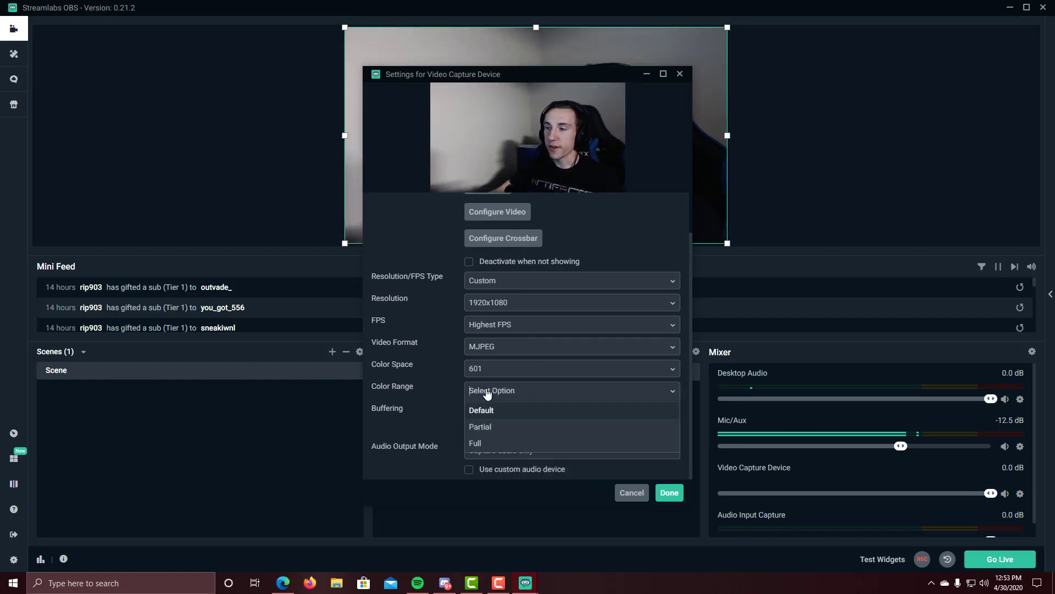
pyautogui.click(476, 443)
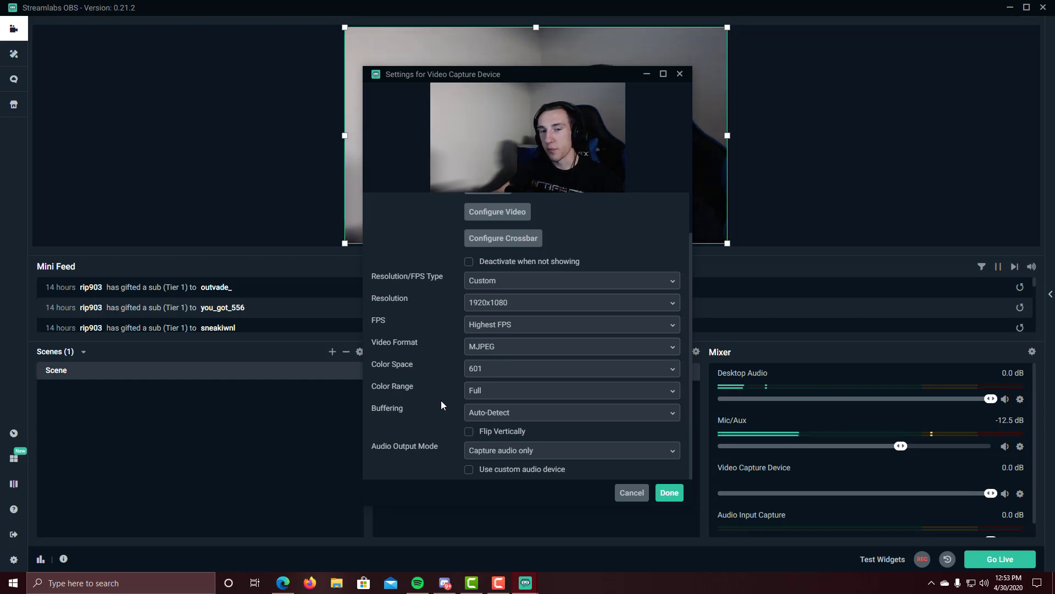
pyautogui.click(669, 492)
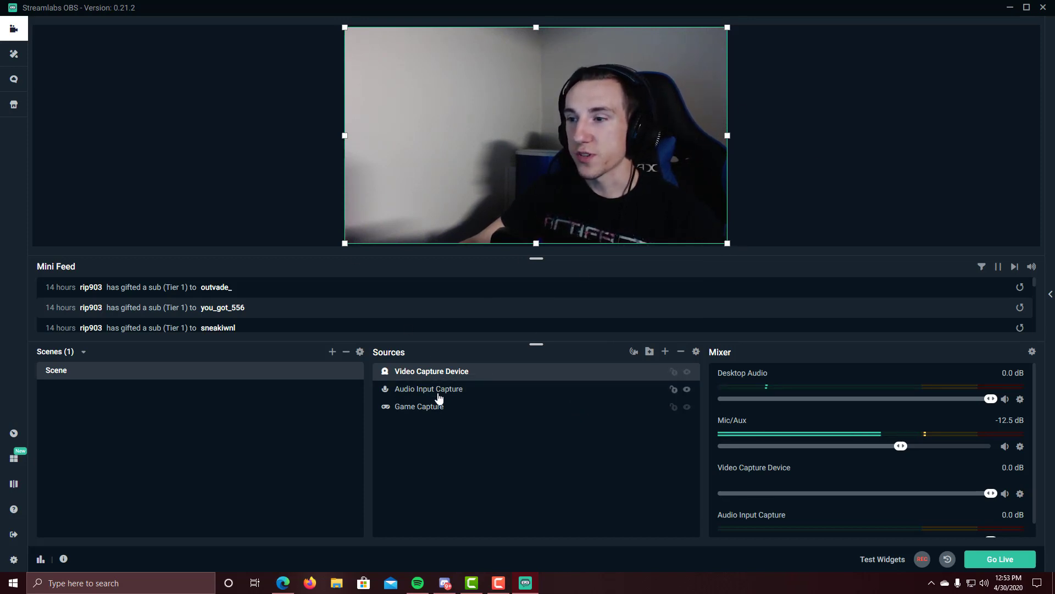
pyautogui.click(434, 406)
pyautogui.click(440, 371)
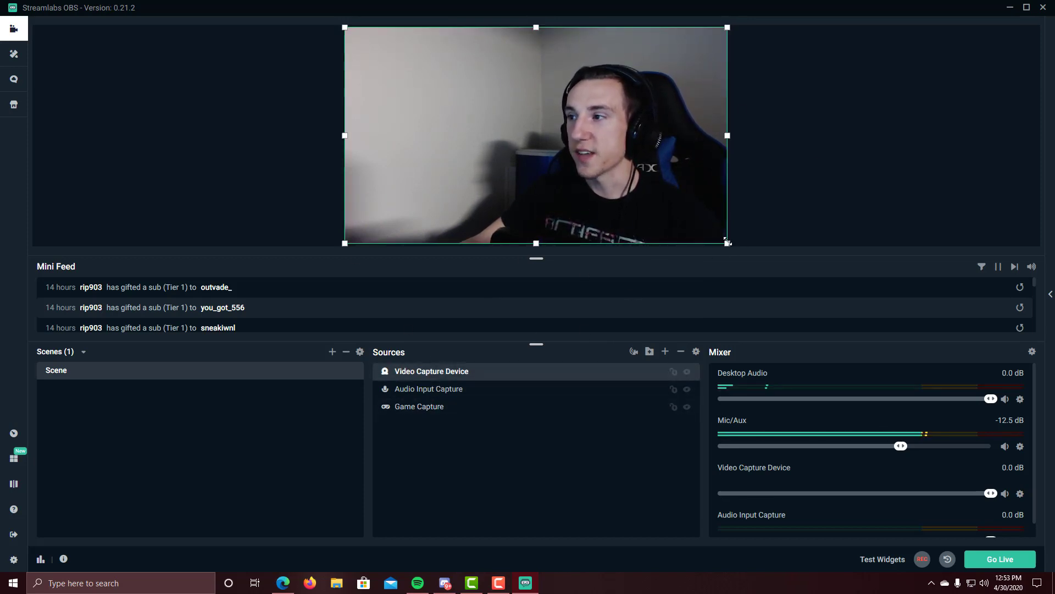
pyautogui.moveTo(725, 241); pyautogui.dragTo(410, 153)
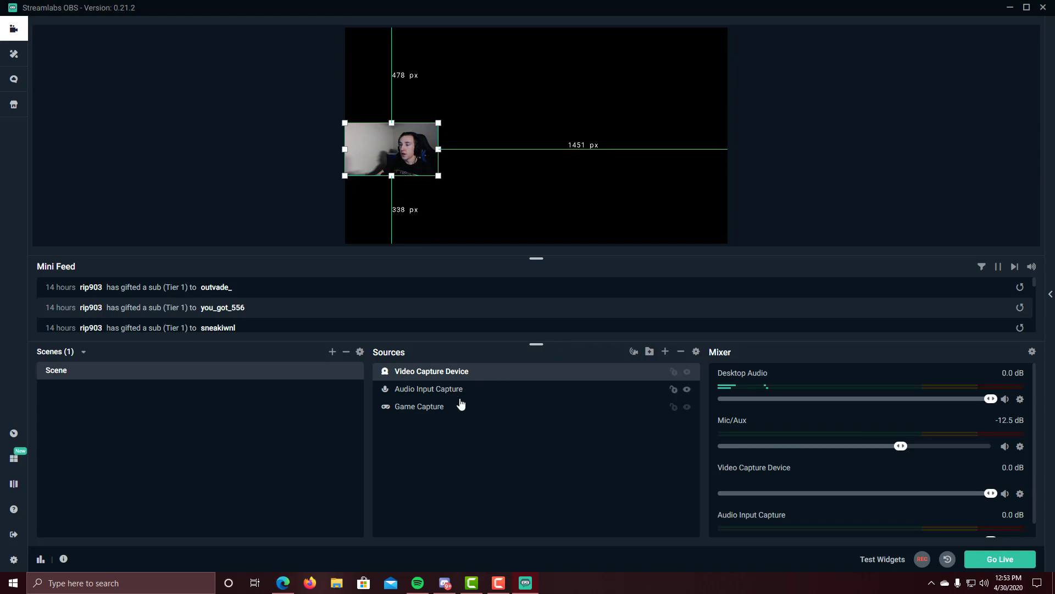
pyautogui.click(432, 411)
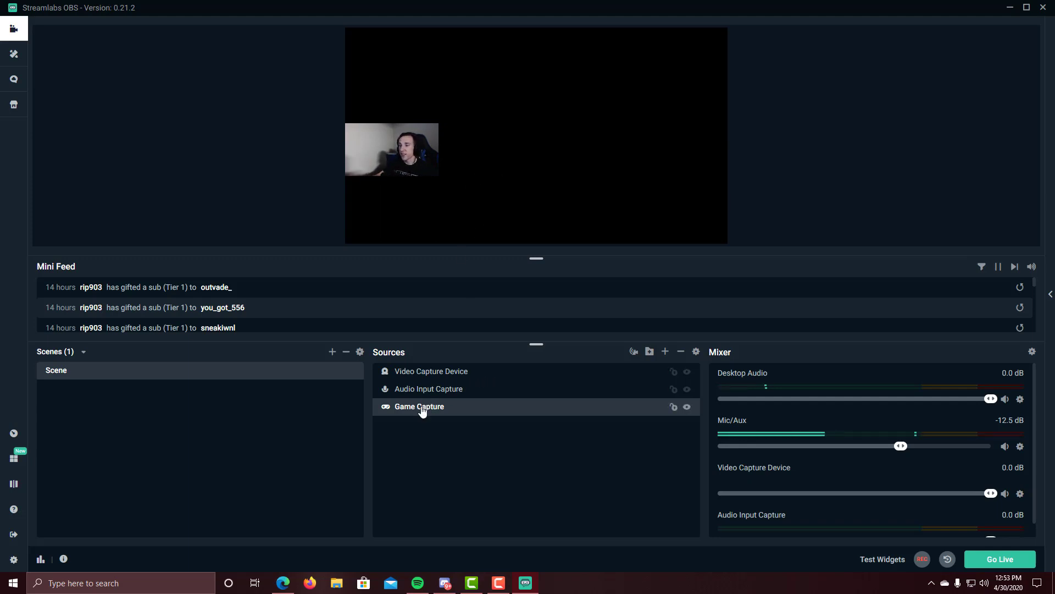
pyautogui.rightClick(422, 410)
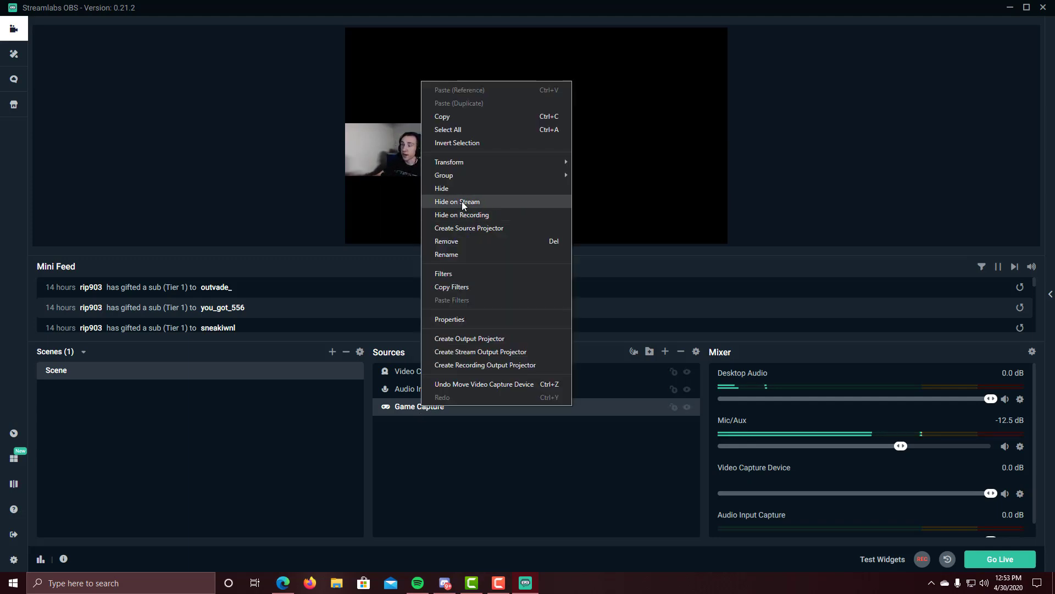
pyautogui.moveTo(471, 161)
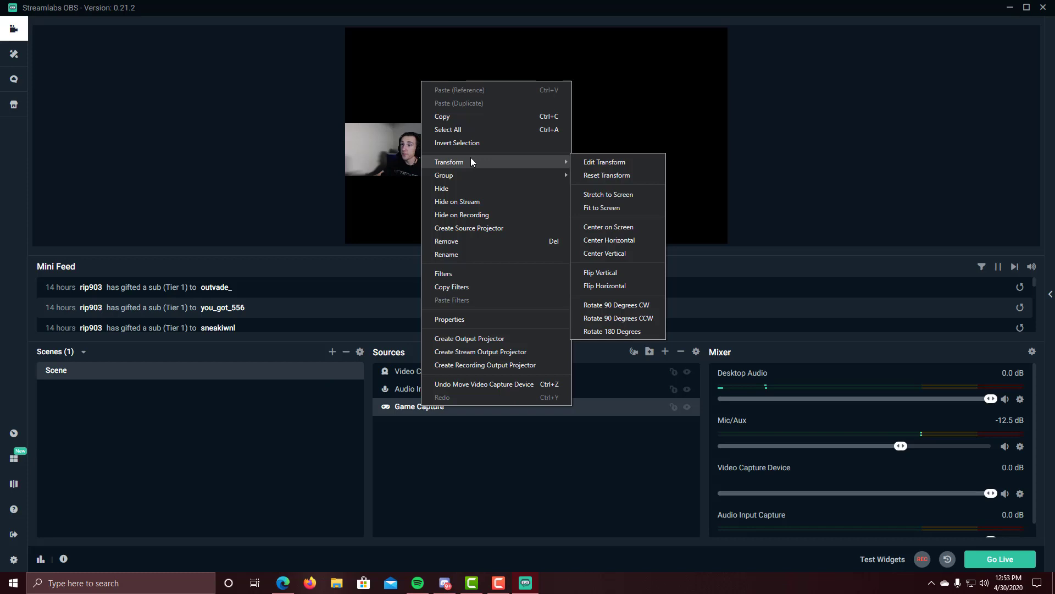
pyautogui.click(609, 211)
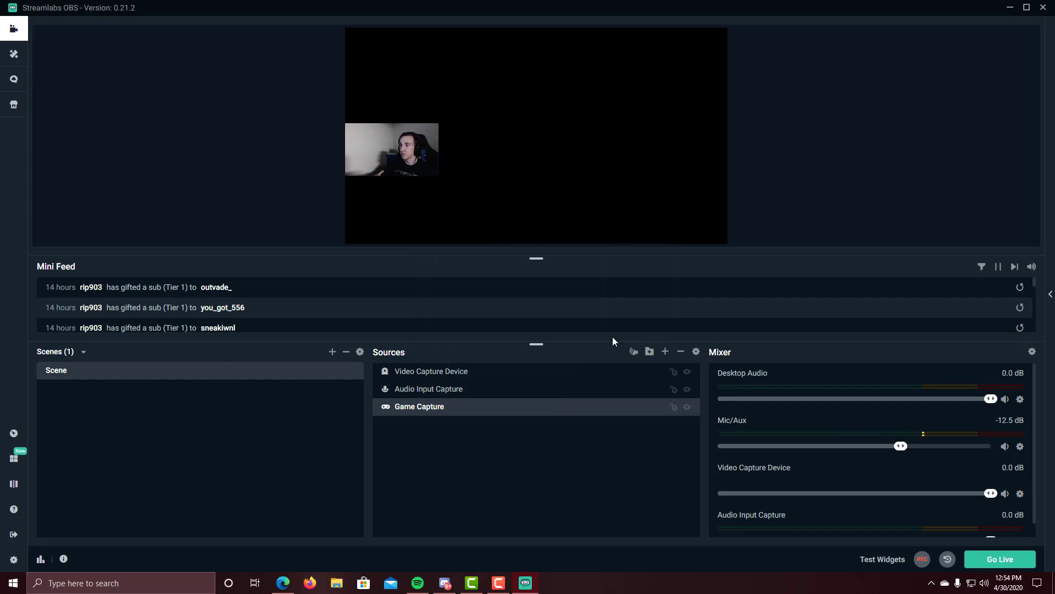
# Step: Add an Audio Output Capture source with its default name and audio device
pyautogui.click(665, 354)
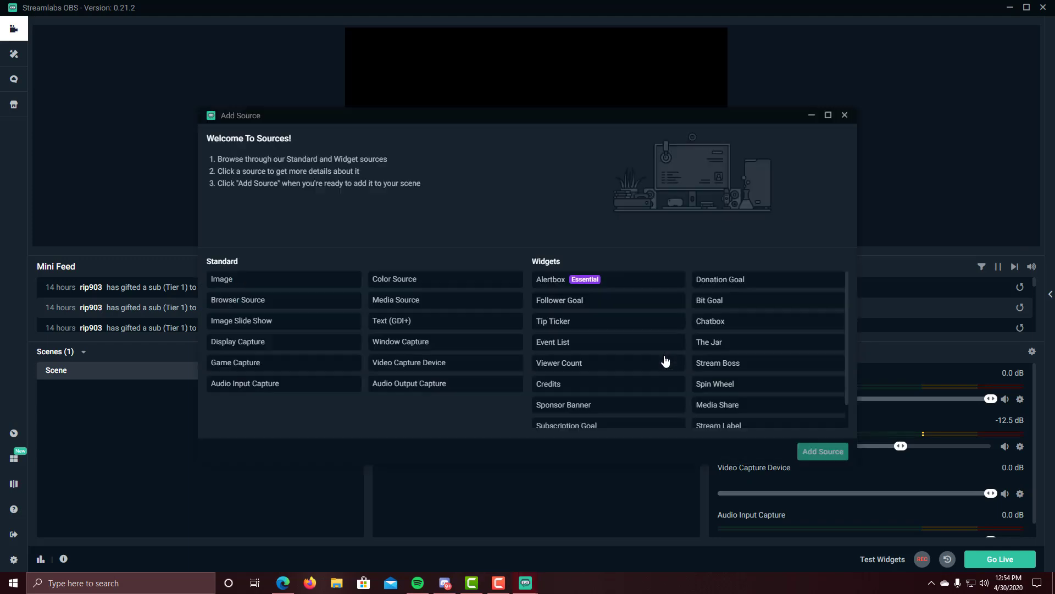
pyautogui.click(388, 383)
pyautogui.click(822, 451)
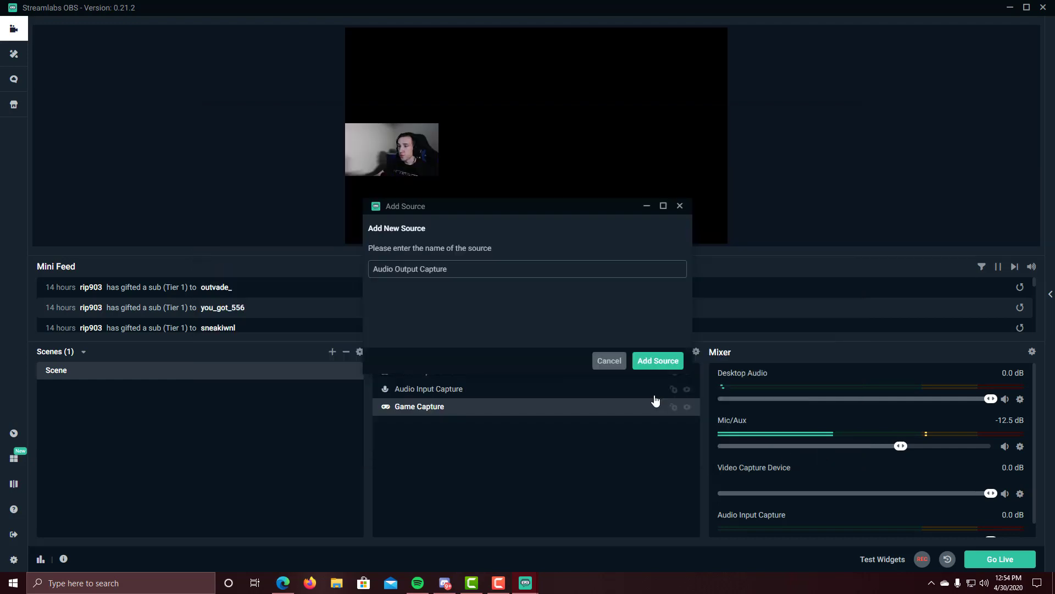
pyautogui.click(640, 361)
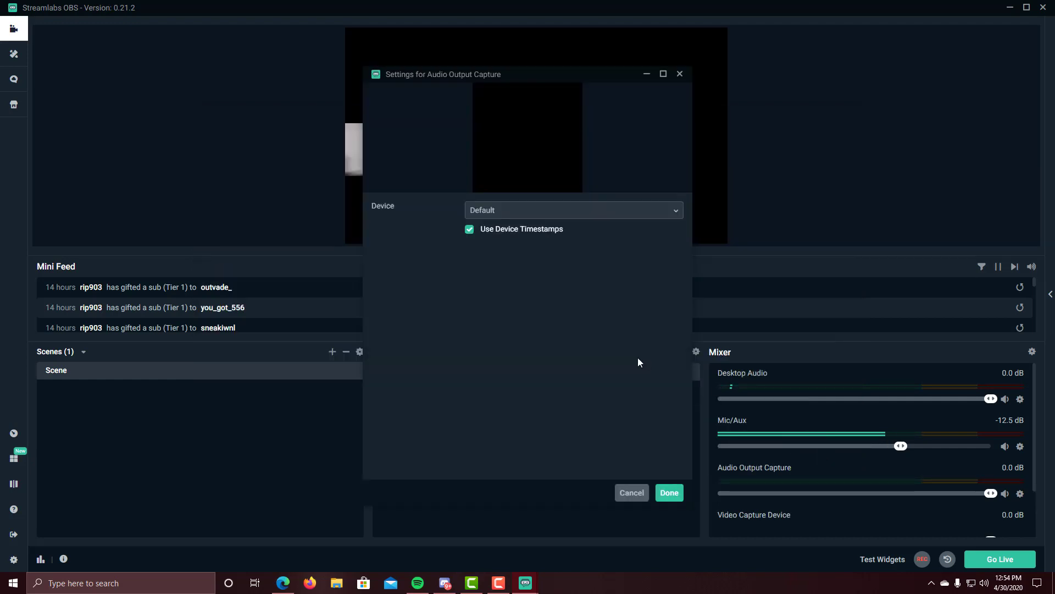
pyautogui.click(658, 493)
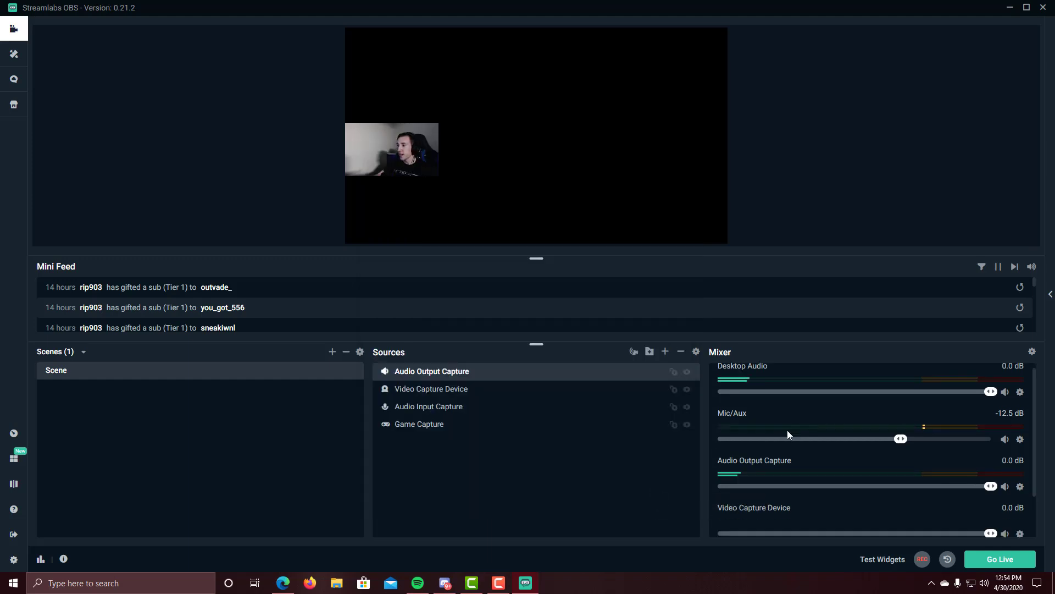
# Step: Mute the Audio Output Capture channel in the mixer
pyautogui.scroll(-2, 787, 430)
pyautogui.scroll(2, 792, 435)
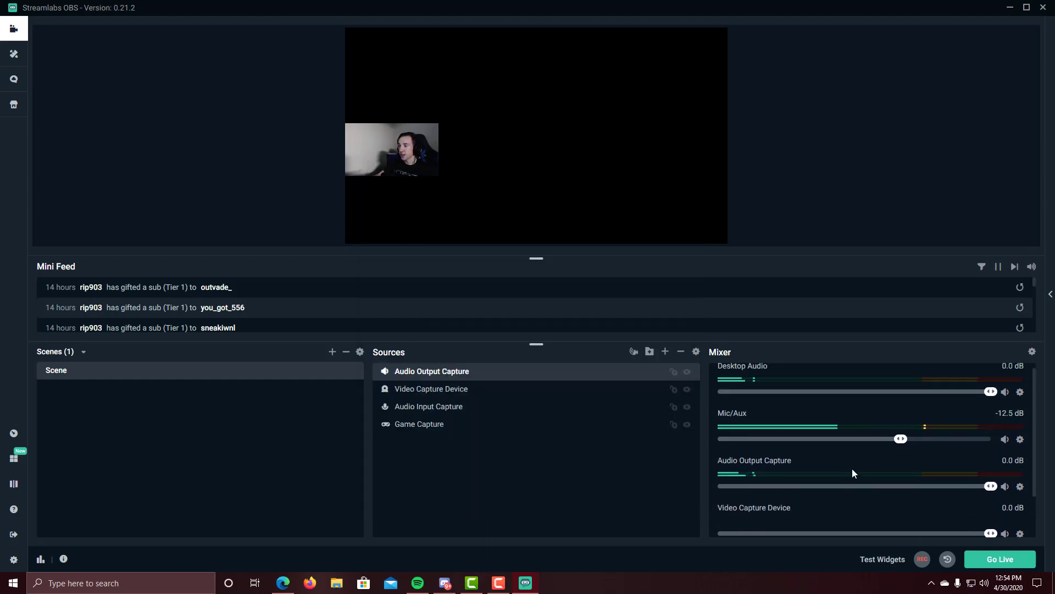
pyautogui.click(1004, 487)
pyautogui.scroll(1, 912, 472)
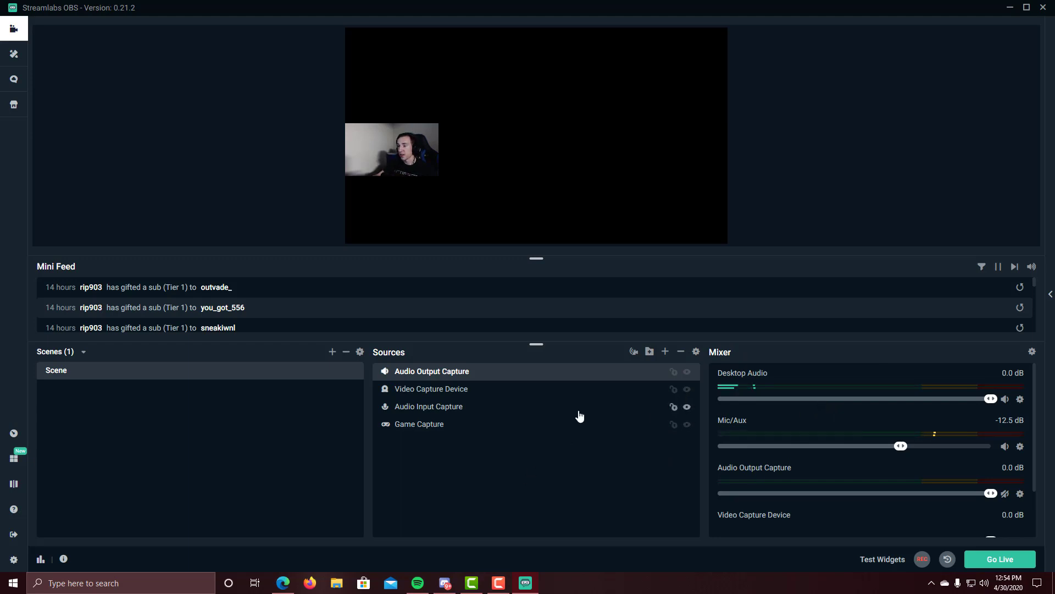
# Step: Add an Alertbox widget named 'Alert Box', move it lower right and shrink it
pyautogui.click(665, 352)
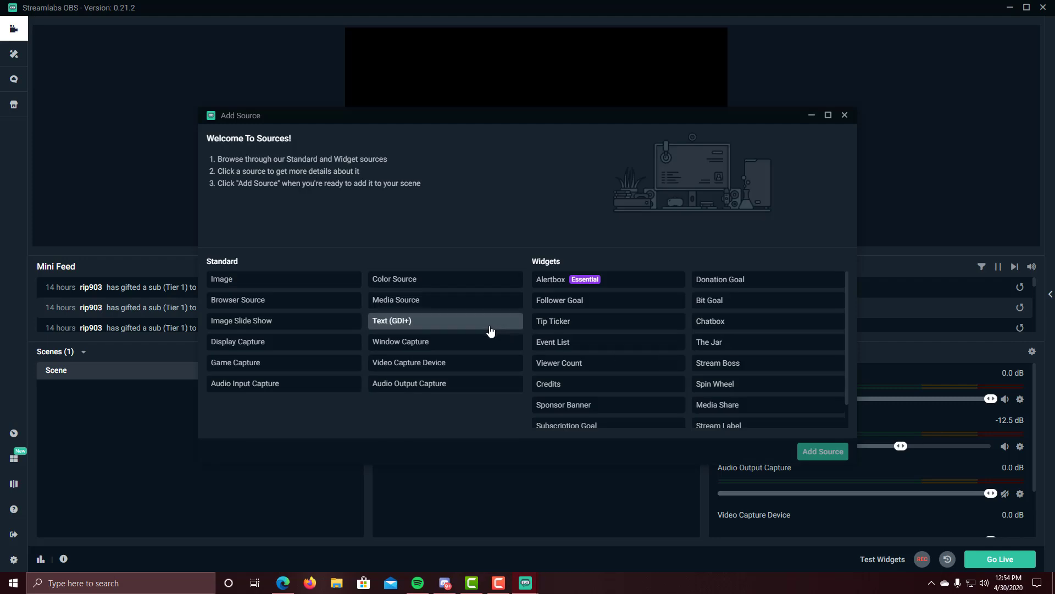
pyautogui.click(556, 286)
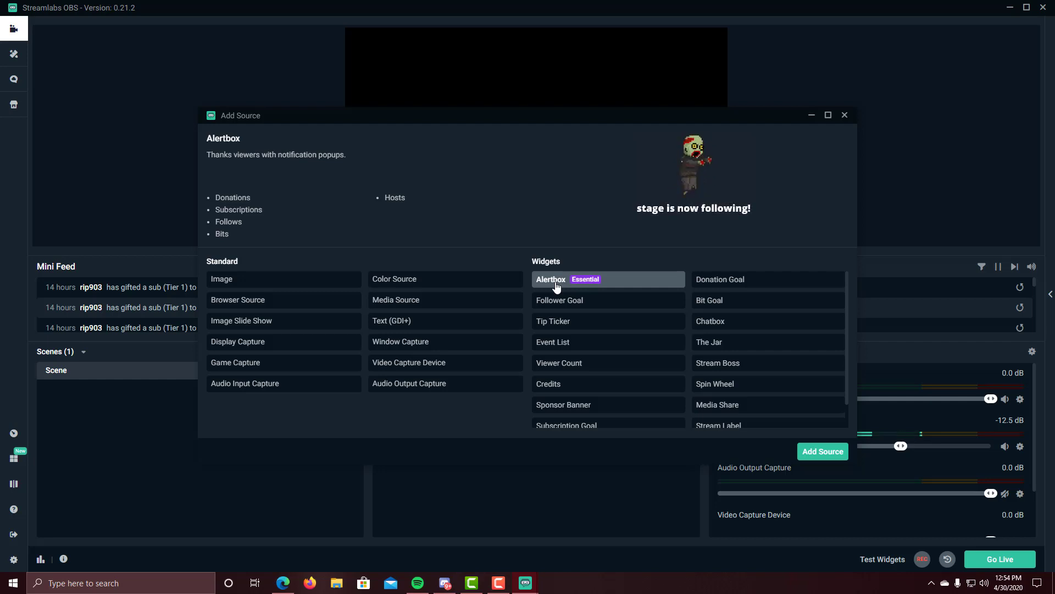
pyautogui.click(819, 450)
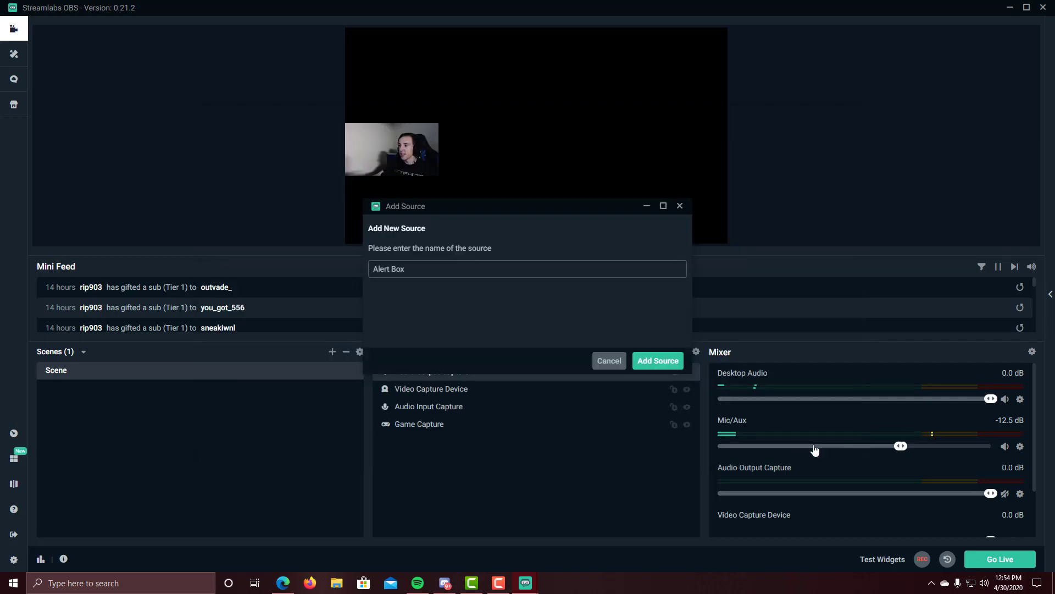
pyautogui.click(665, 367)
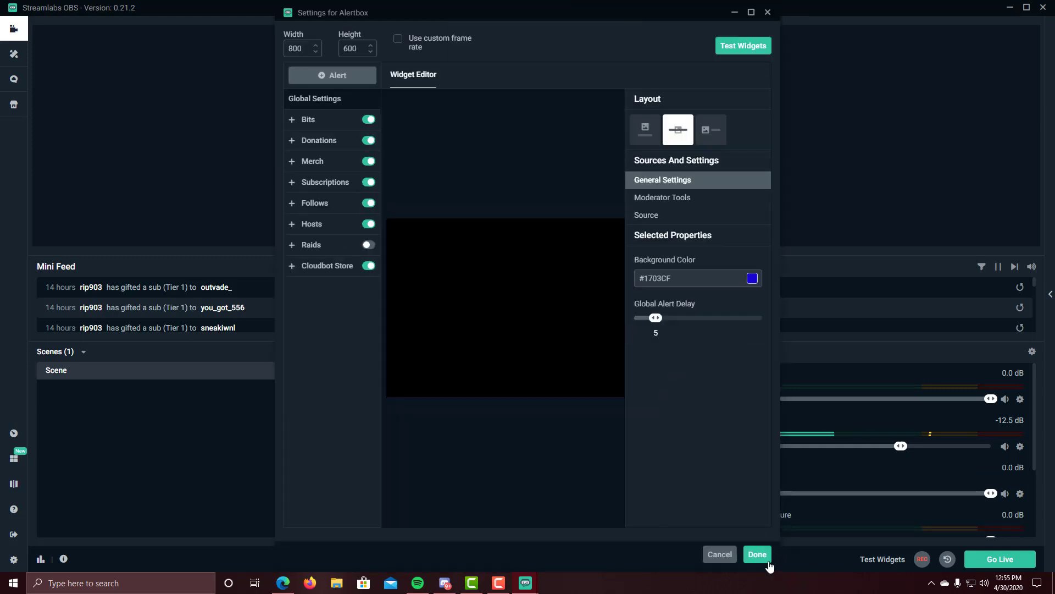
pyautogui.click(757, 554)
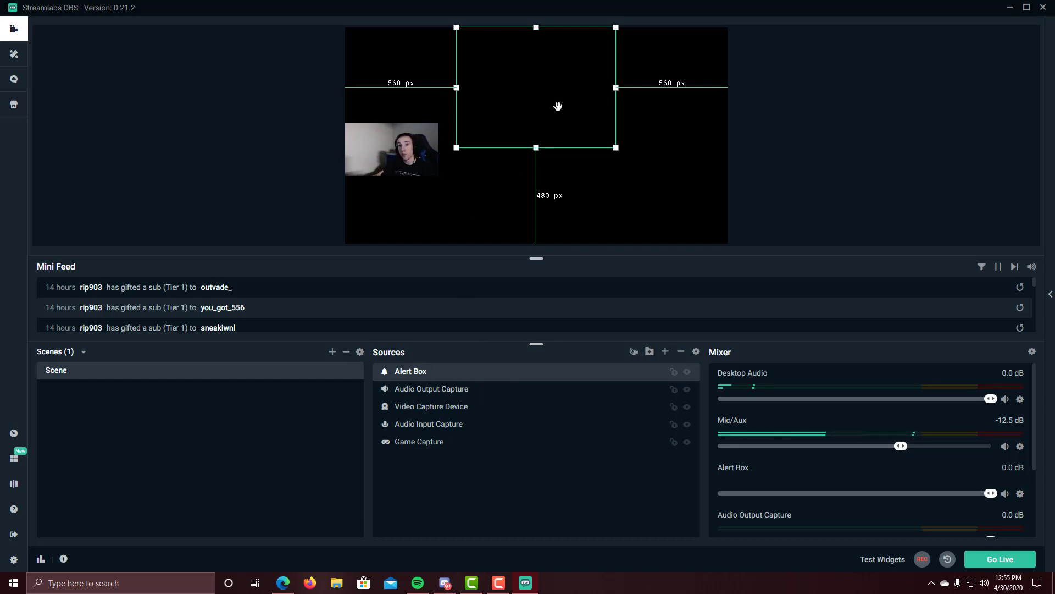
pyautogui.moveTo(554, 104); pyautogui.dragTo(651, 194)
pyautogui.moveTo(553, 120); pyautogui.dragTo(603, 171)
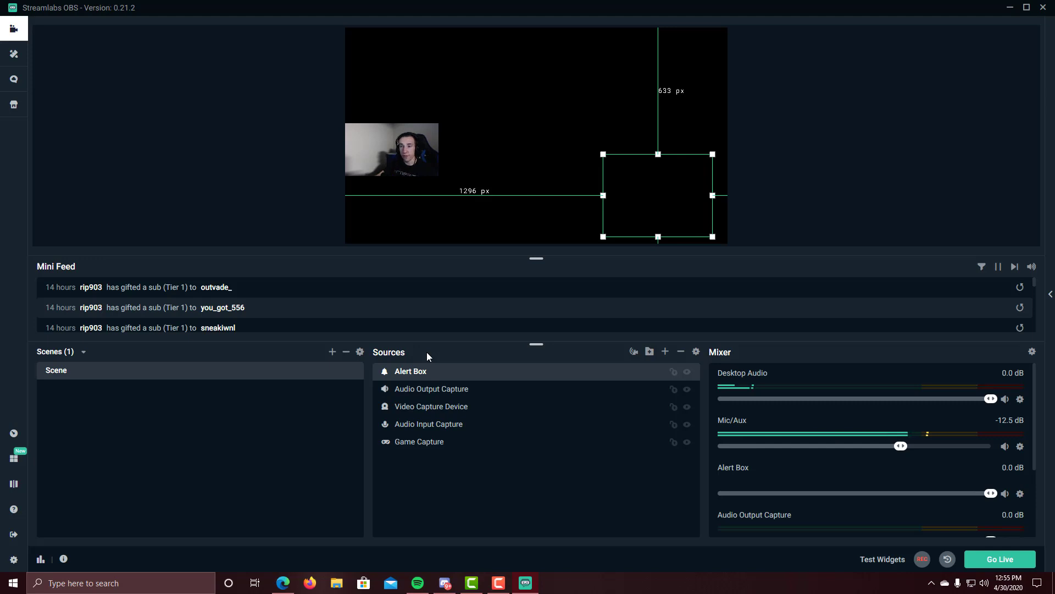
# Step: Add an Image source with the 6Speed webcam overlay file and drag it over the webcam
pyautogui.click(666, 352)
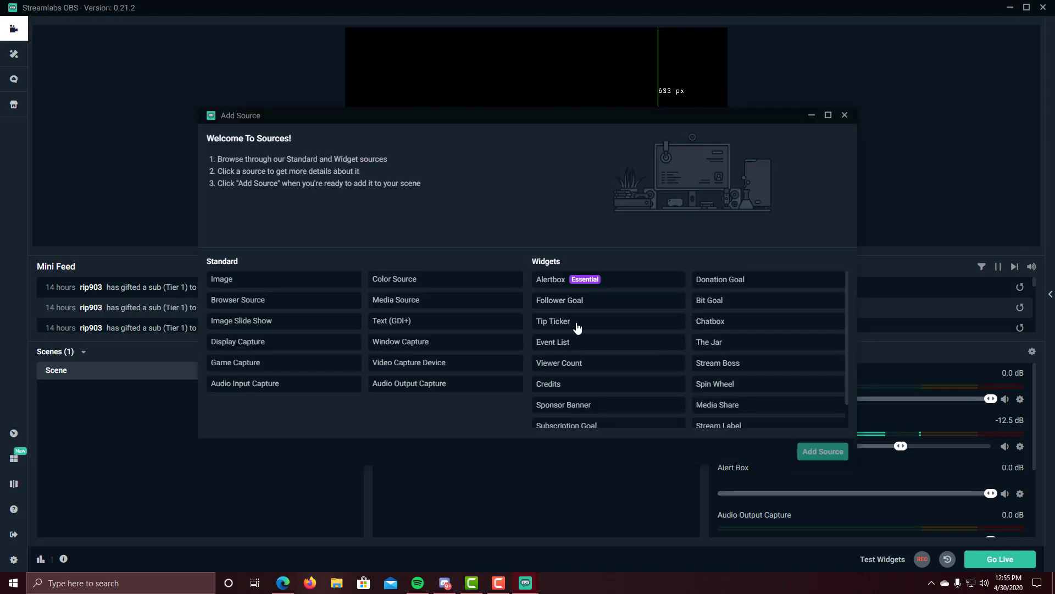
pyautogui.click(291, 280)
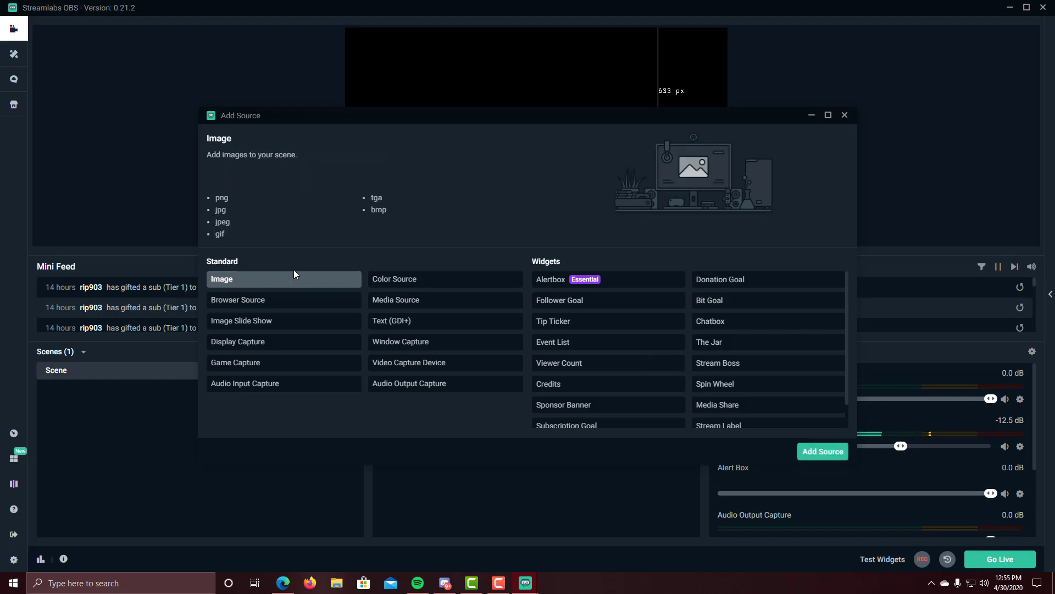
pyautogui.click(820, 452)
pyautogui.click(652, 360)
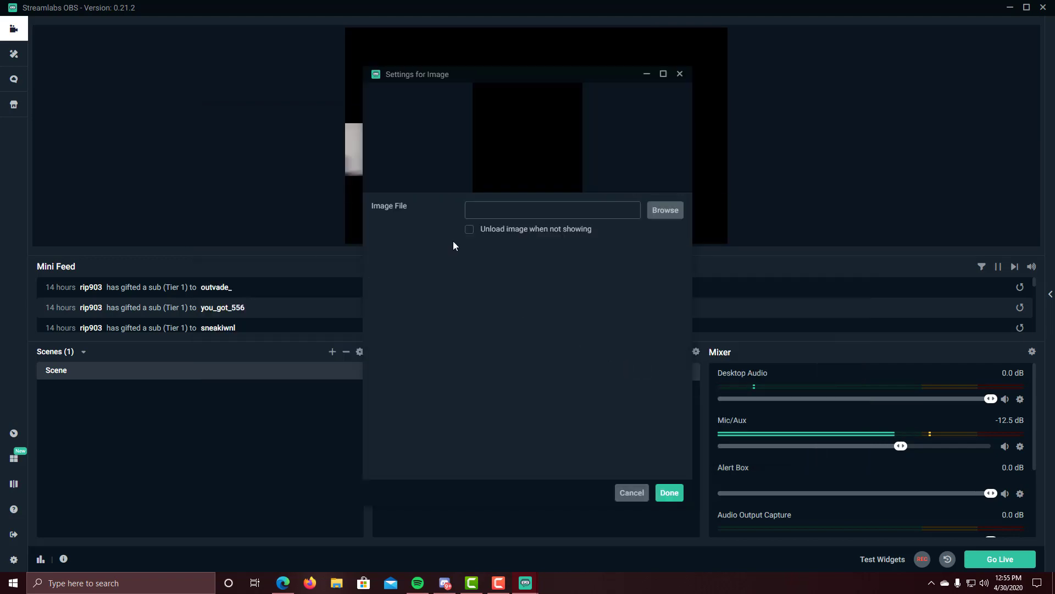
pyautogui.click(665, 210)
pyautogui.scroll(-5, 177, 210)
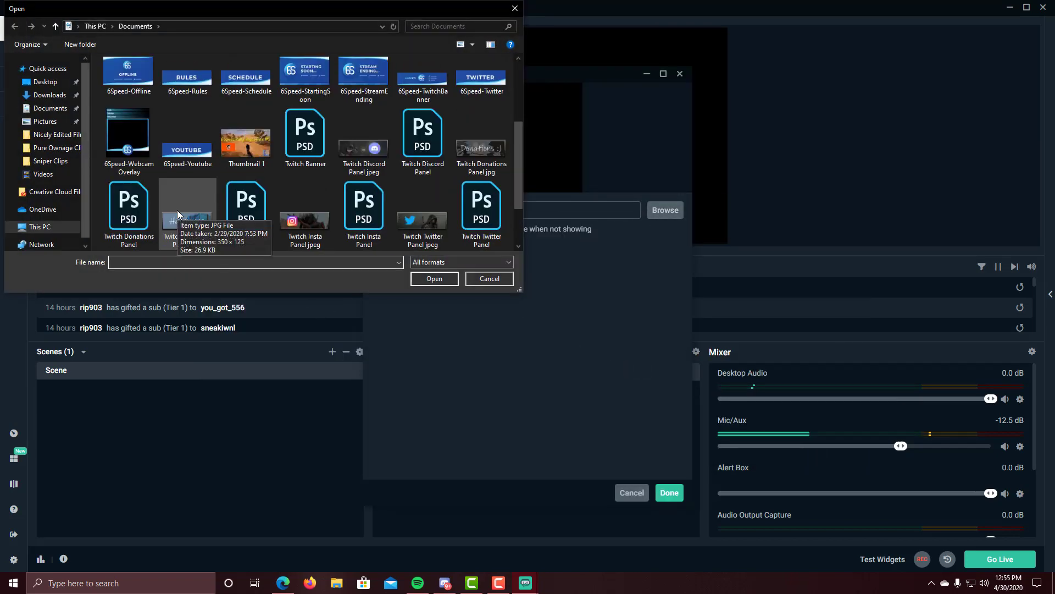
pyautogui.doubleClick(134, 138)
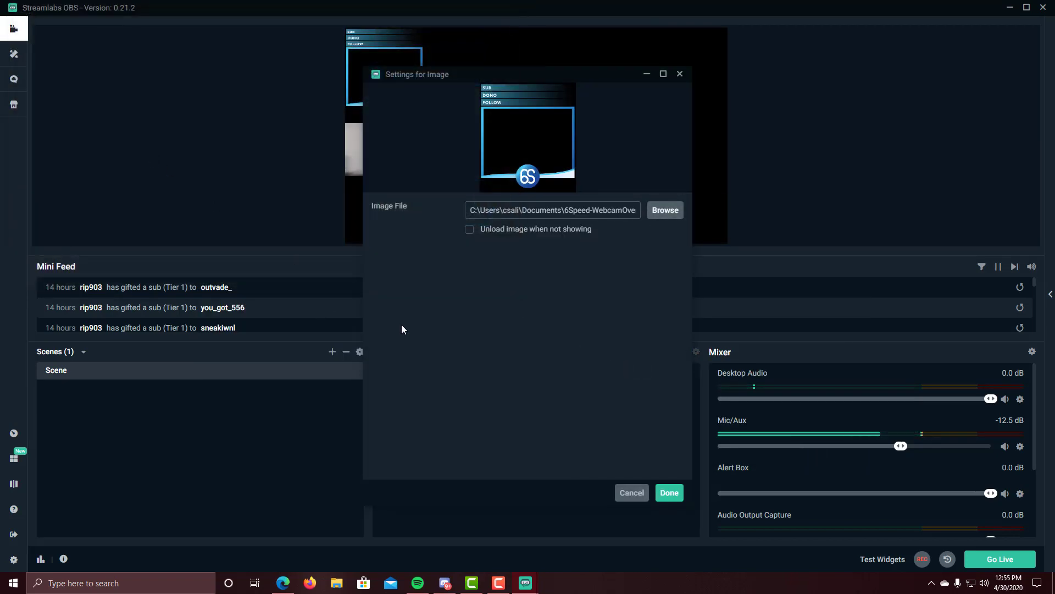
pyautogui.click(668, 493)
pyautogui.moveTo(374, 97); pyautogui.dragTo(368, 149)
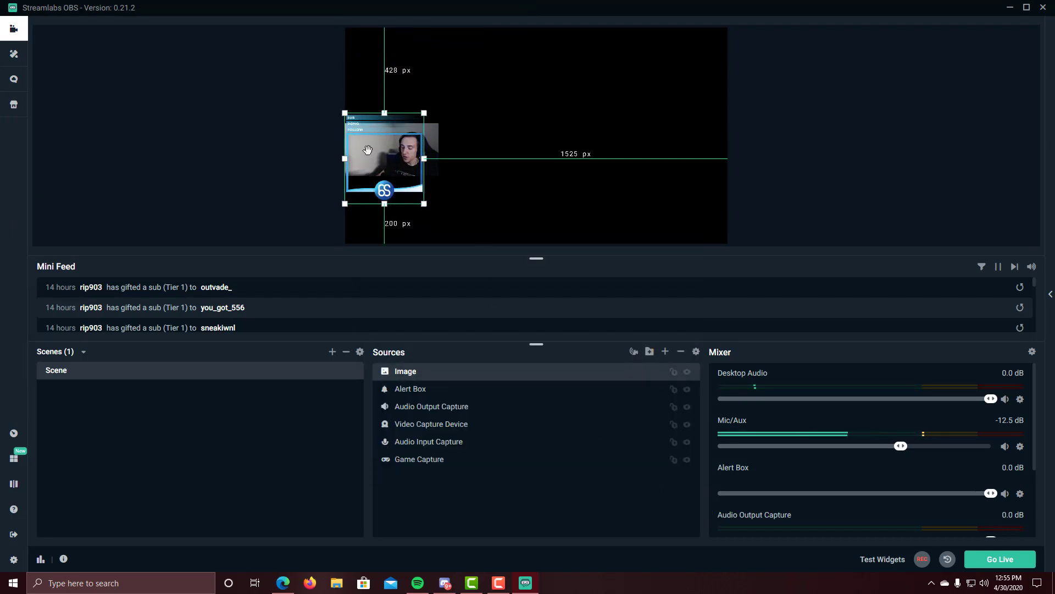
# Step: Shift the overlay image slightly left, then move and enlarge the webcam to fill its frame
pyautogui.press('Left')
pyautogui.press('Left')
pyautogui.press('Left')
pyautogui.press('Left')
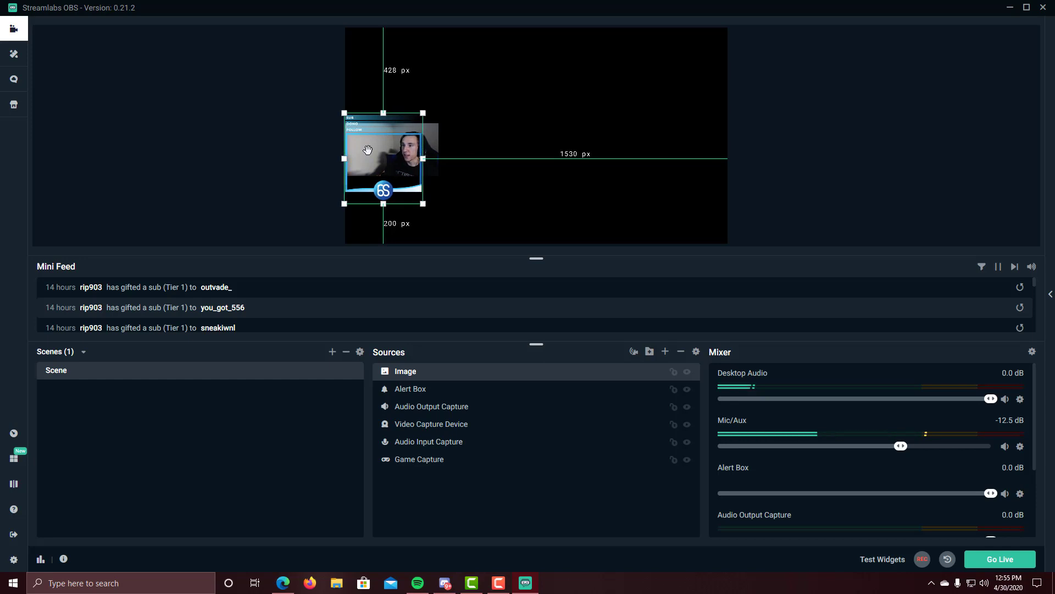
pyautogui.press('Left')
pyautogui.press('Left')
pyautogui.click(432, 424)
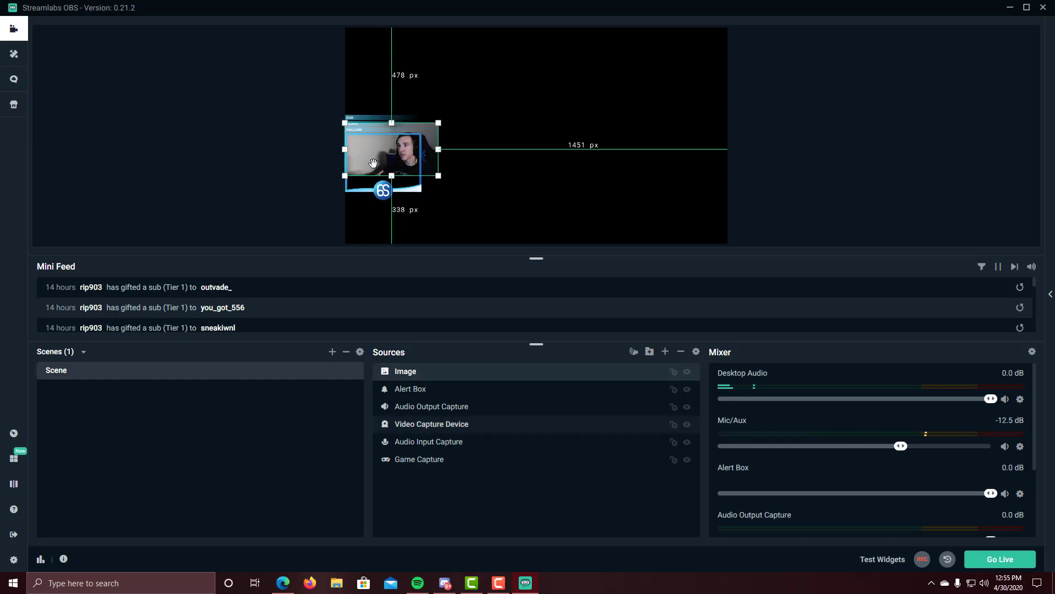
pyautogui.moveTo(398, 158); pyautogui.dragTo(385, 171)
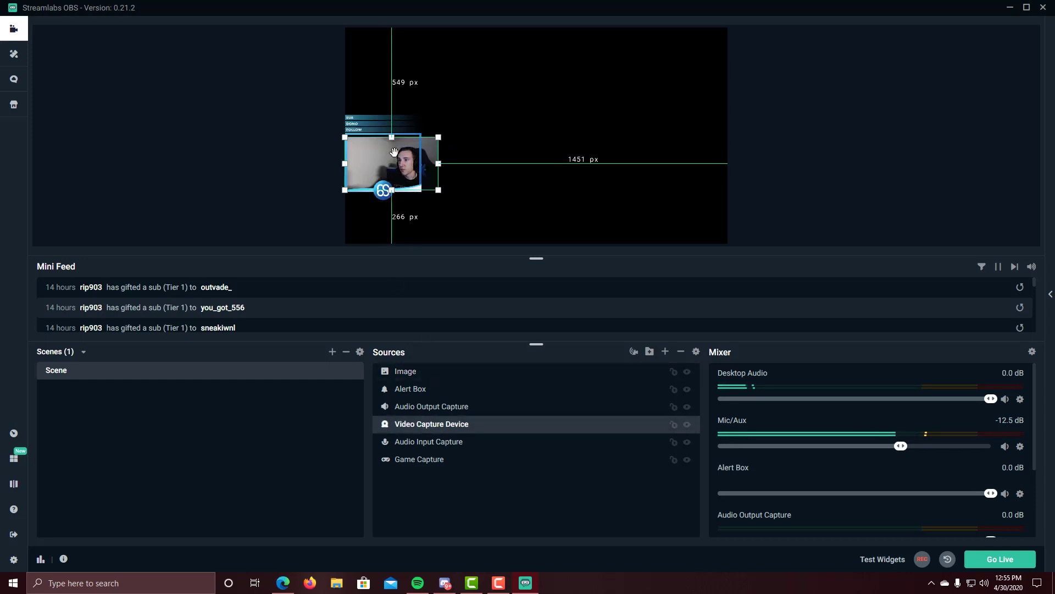
pyautogui.moveTo(440, 135); pyautogui.dragTo(379, 162)
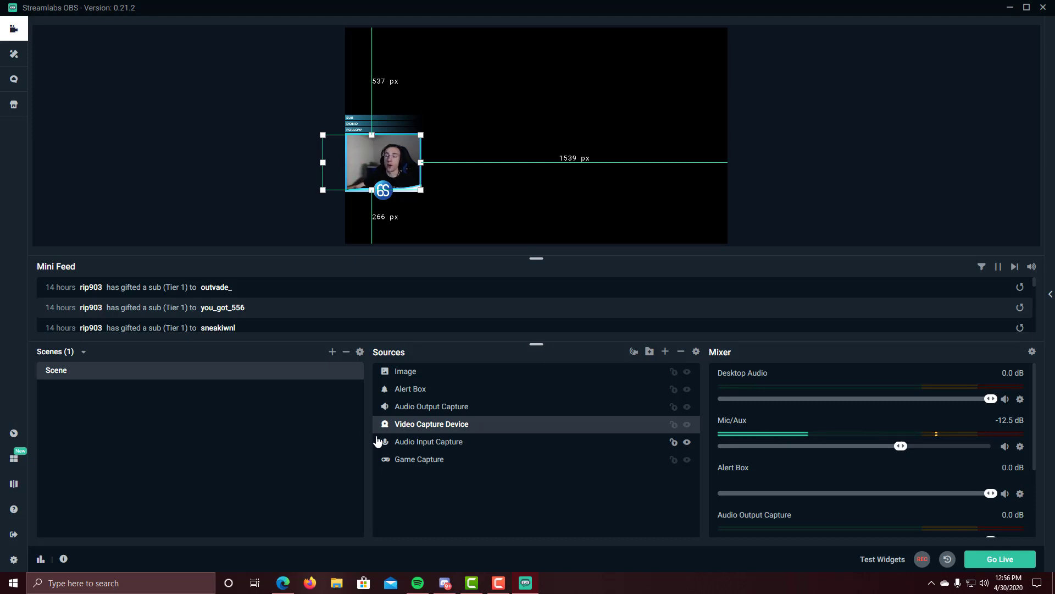
# Step: Reorder Sources so Image sits just below Alert Box, above the Video Capture Device
pyautogui.moveTo(417, 378); pyautogui.dragTo(419, 440)
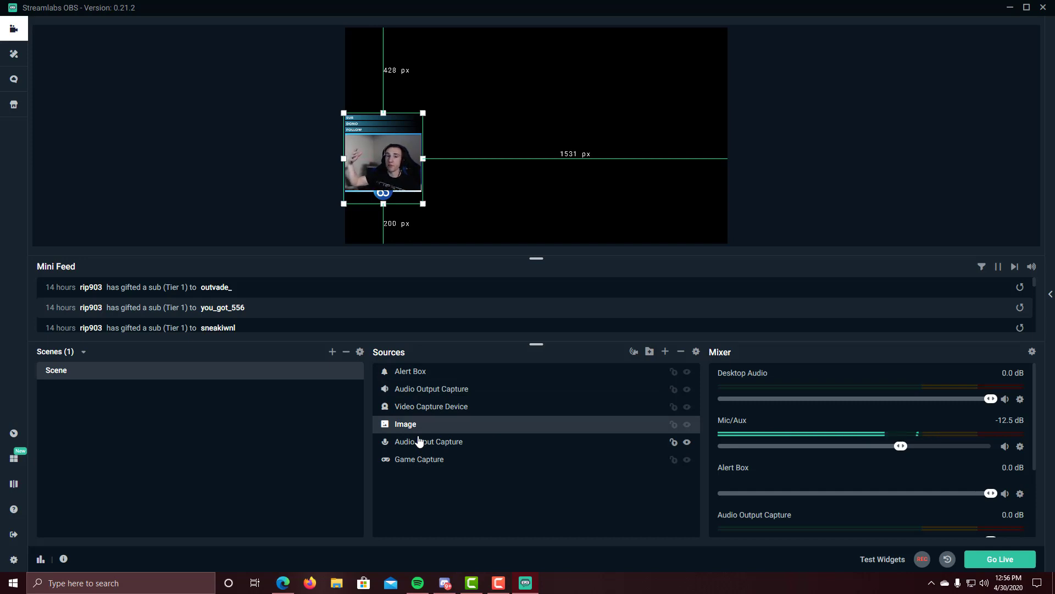
pyautogui.moveTo(424, 438); pyautogui.dragTo(432, 392)
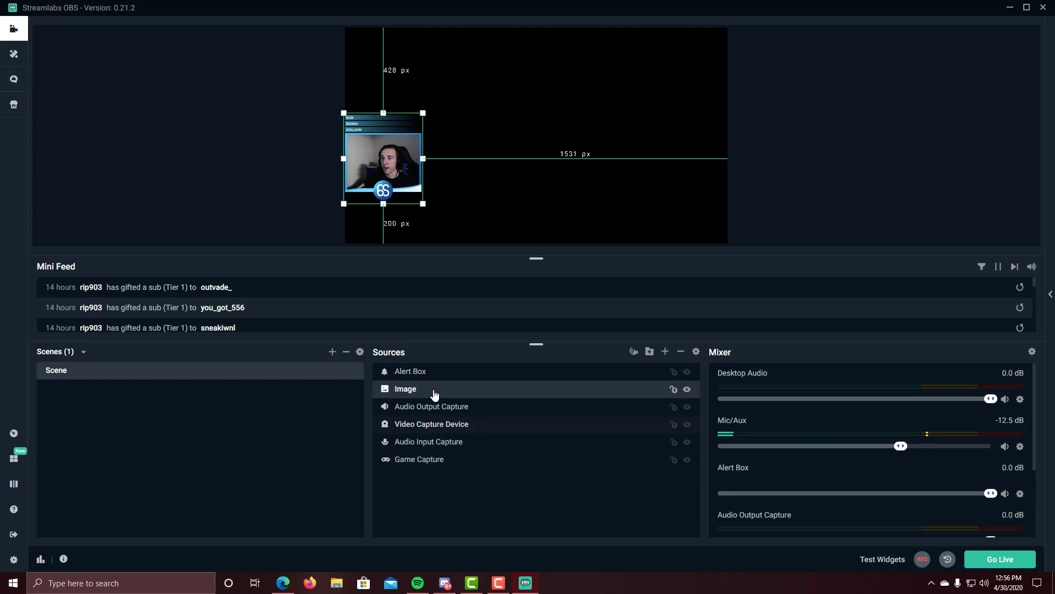
pyautogui.click(381, 163)
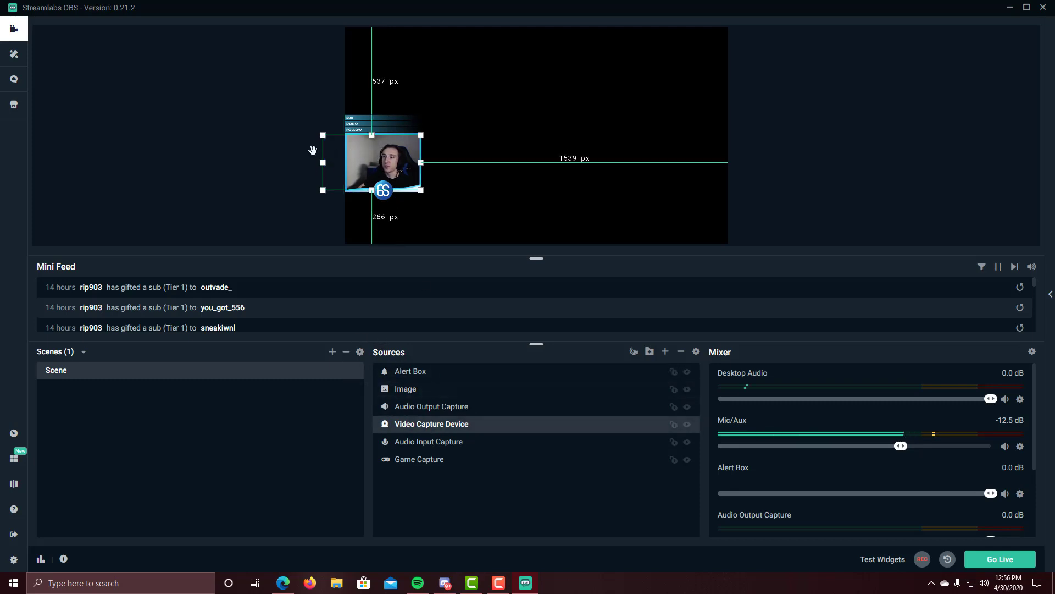